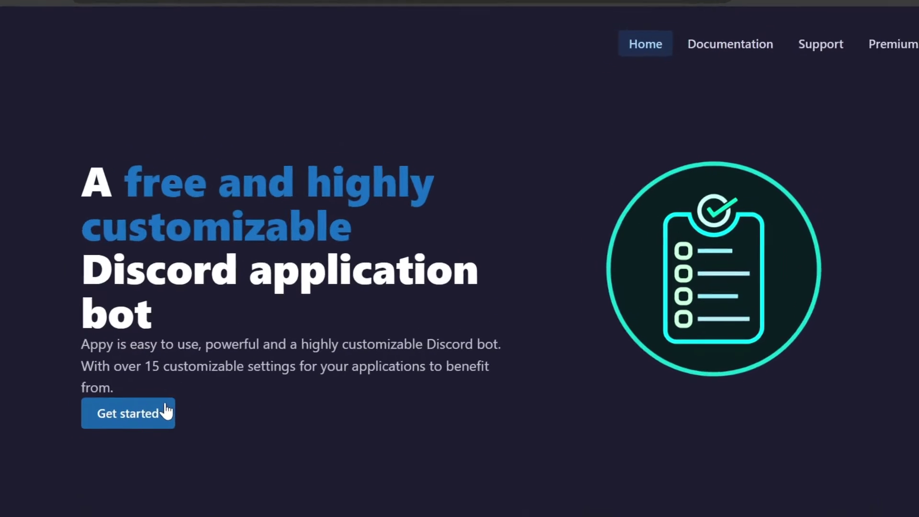
Sign in to appybot.xyz with Discord and authorize Appy's access to the account
{"action": "left_click", "coordinate": [218, 385]}
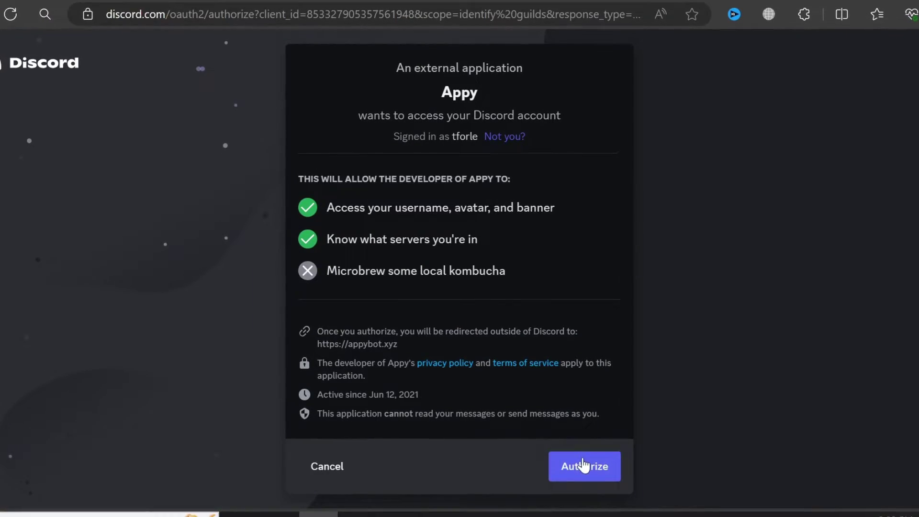
{"action": "left_click", "coordinate": [583, 465]}
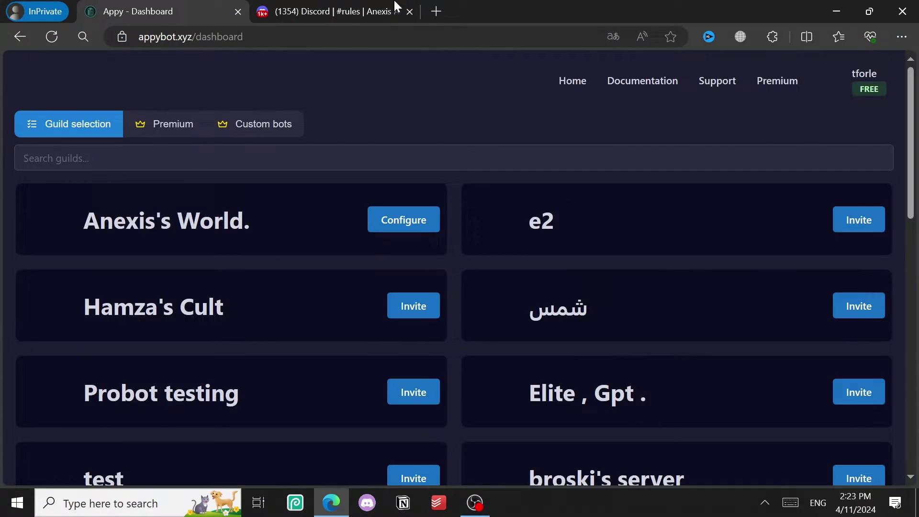
Create a text channel named 'staff' under the STAFF category in Anexis Avt
{"action": "left_click", "coordinate": [396, 7]}
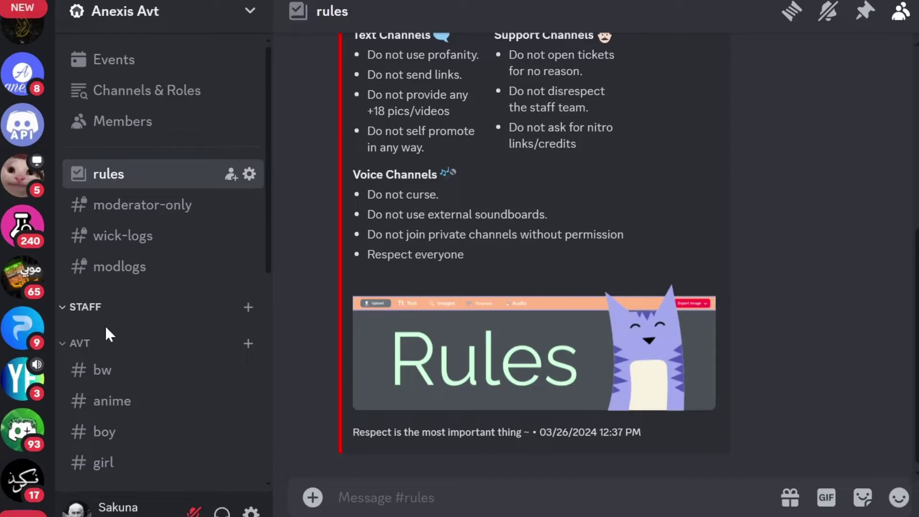
{"action": "left_click", "coordinate": [97, 306]}
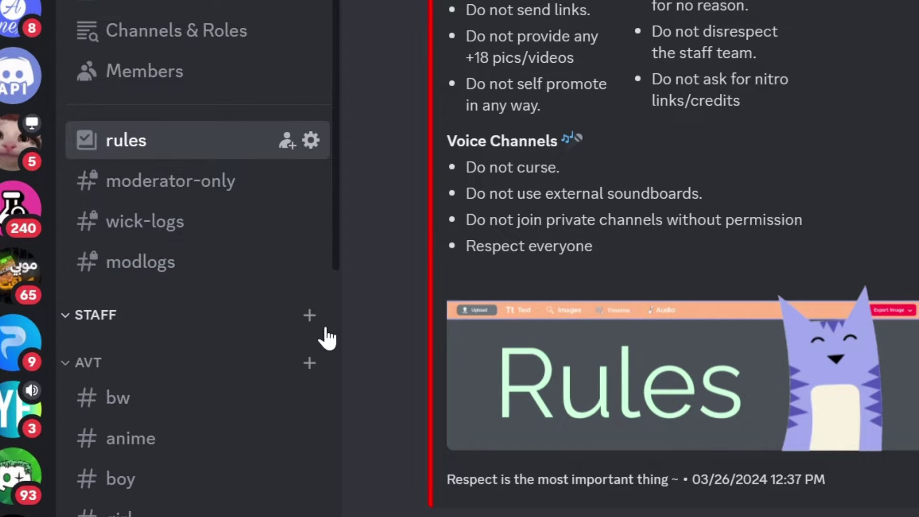
{"action": "left_click", "coordinate": [309, 316]}
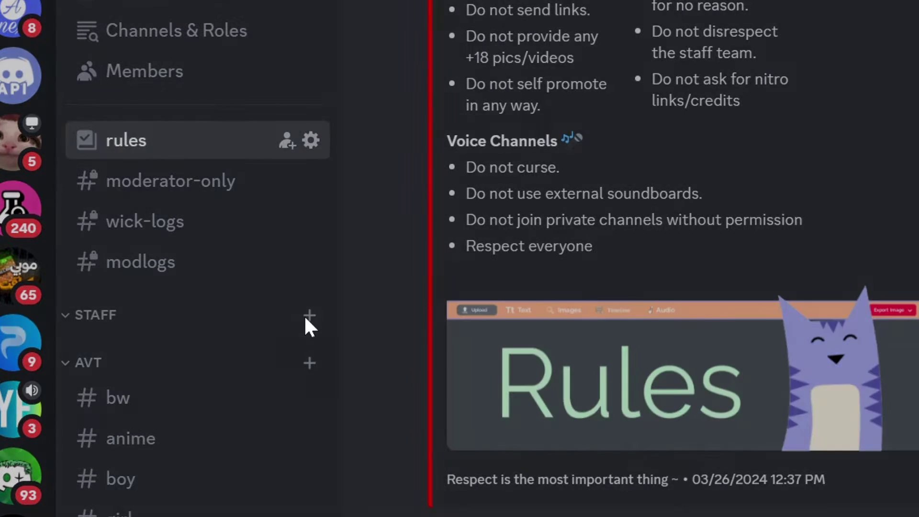
{"action": "scroll", "coordinate": [402, 430], "scroll_direction": "down", "scroll_amount": 5}
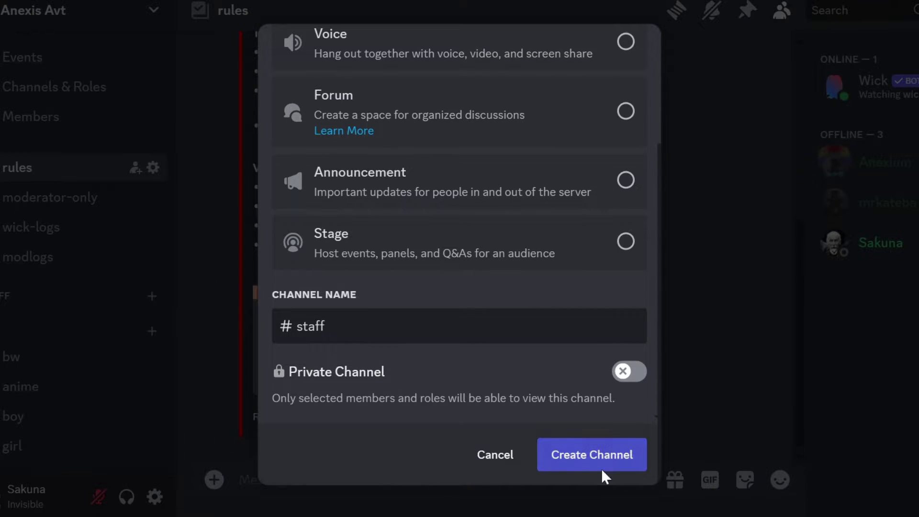
{"action": "key", "text": "Return"}
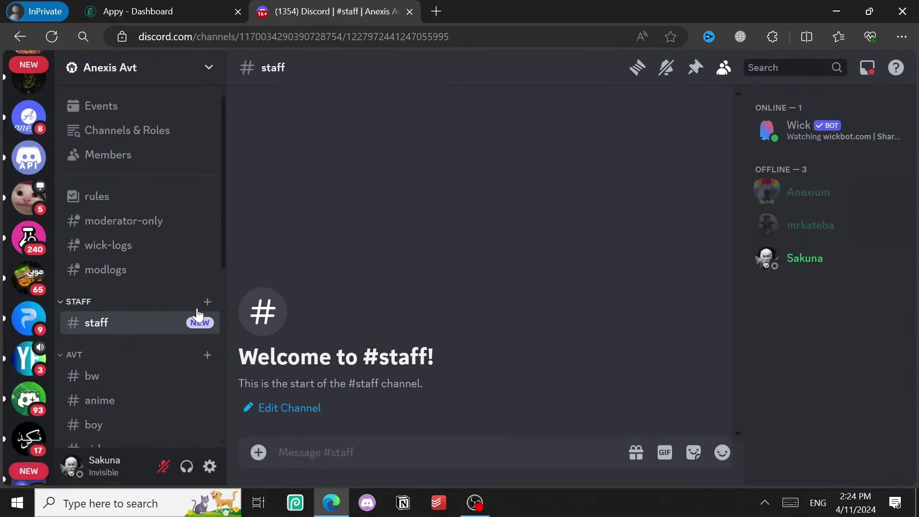
Create a private 'appy' channel under STAFF that only the Staff role can see
{"action": "left_click", "coordinate": [214, 304]}
{"action": "scroll", "coordinate": [421, 341], "scroll_direction": "down", "scroll_amount": 3}
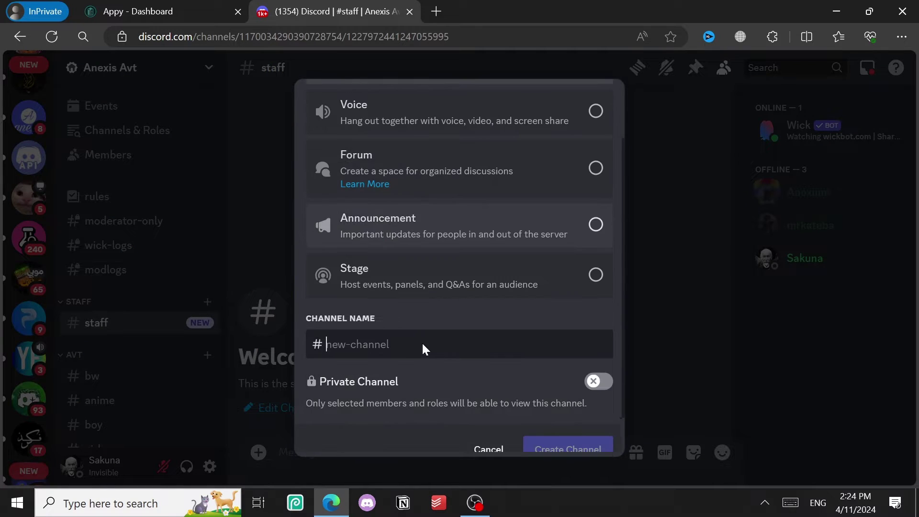
{"action": "type", "text": "appy"}
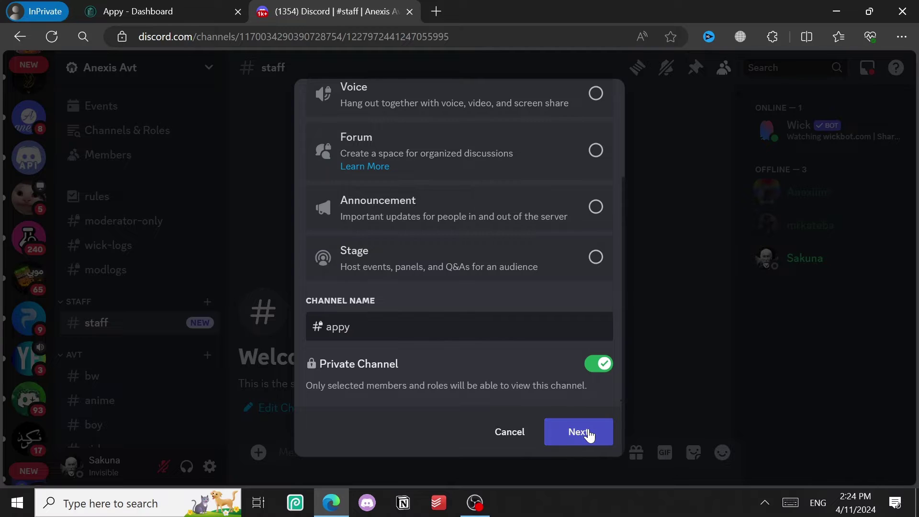
{"action": "left_click", "coordinate": [579, 431]}
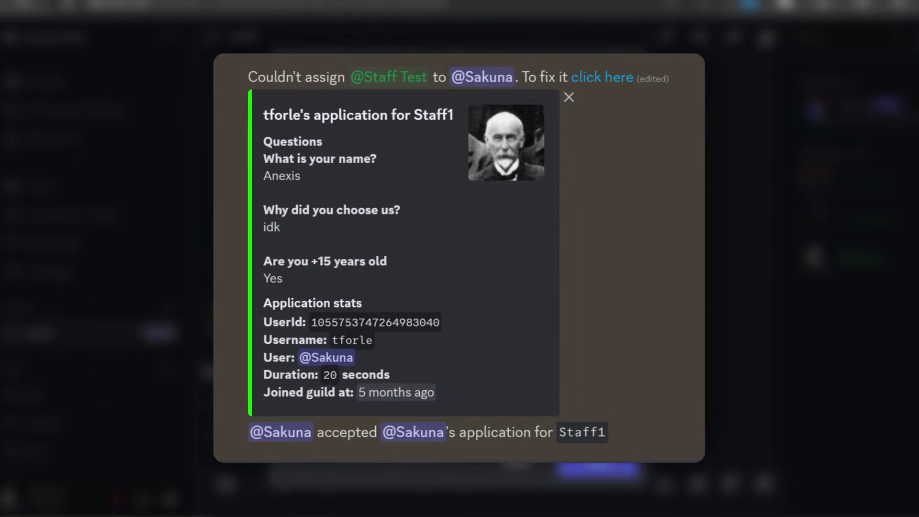
{"action": "scroll", "coordinate": [473, 304], "scroll_direction": "down", "scroll_amount": 5}
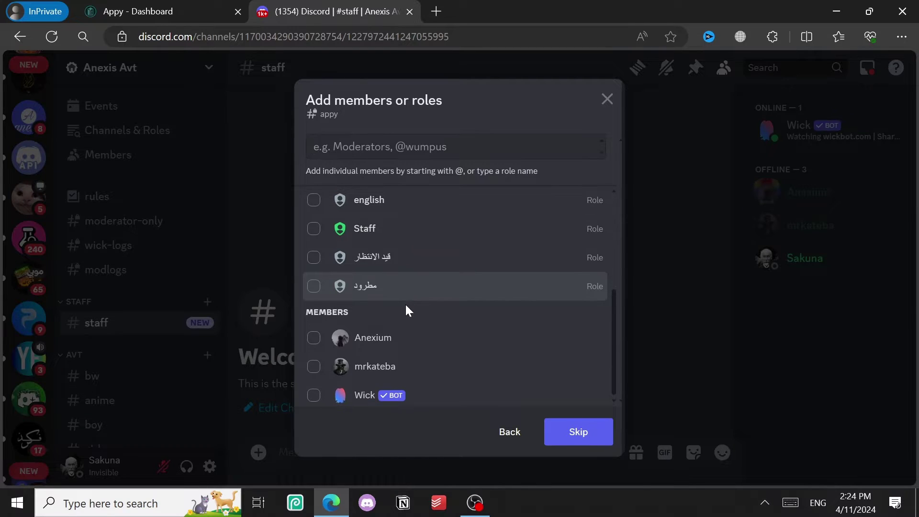
{"action": "scroll", "coordinate": [408, 308], "scroll_direction": "up", "scroll_amount": 3}
{"action": "left_click", "coordinate": [409, 306]}
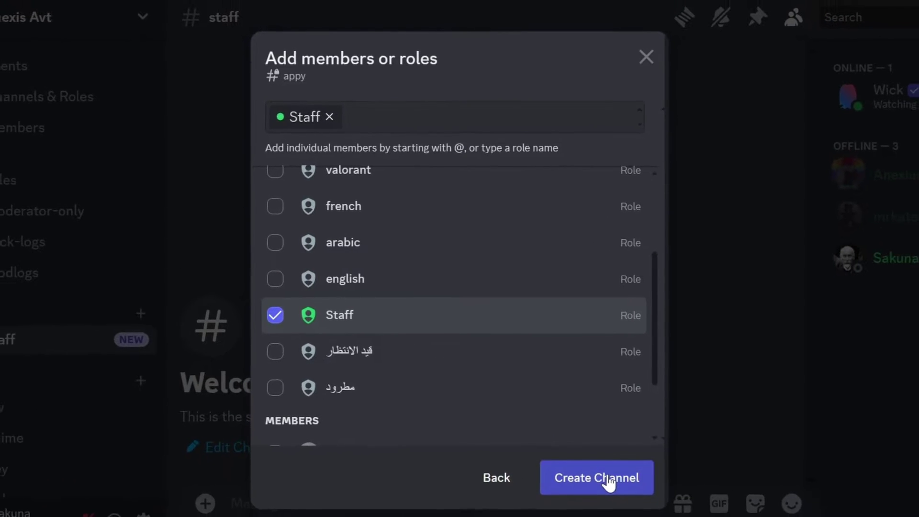
{"action": "left_click", "coordinate": [612, 490]}
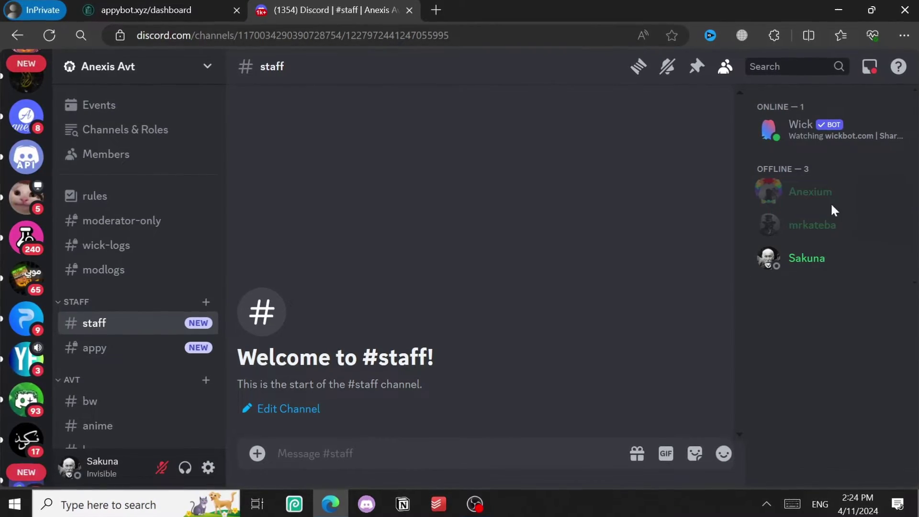
Invite the Appy bot to the Anexis Avt server from the Appy dashboard
{"action": "left_click", "coordinate": [131, 6]}
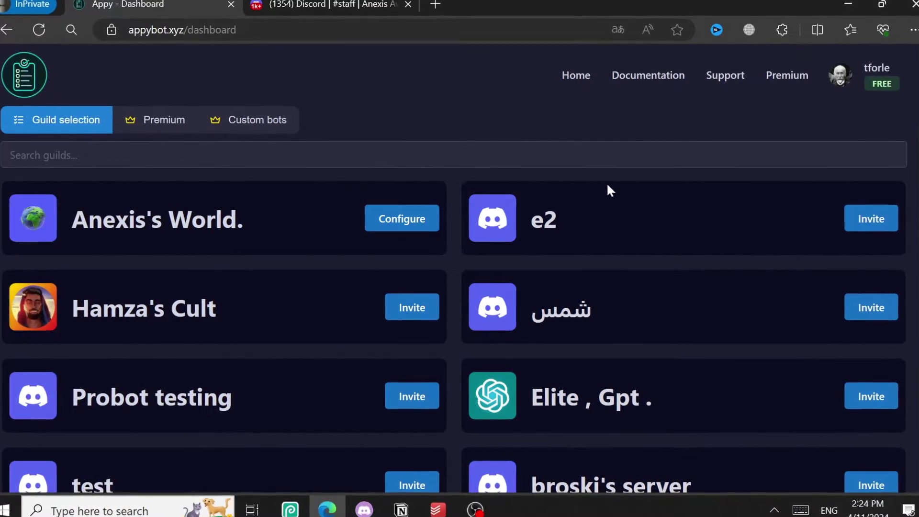
{"action": "scroll", "coordinate": [389, 304], "scroll_direction": "down", "scroll_amount": 3}
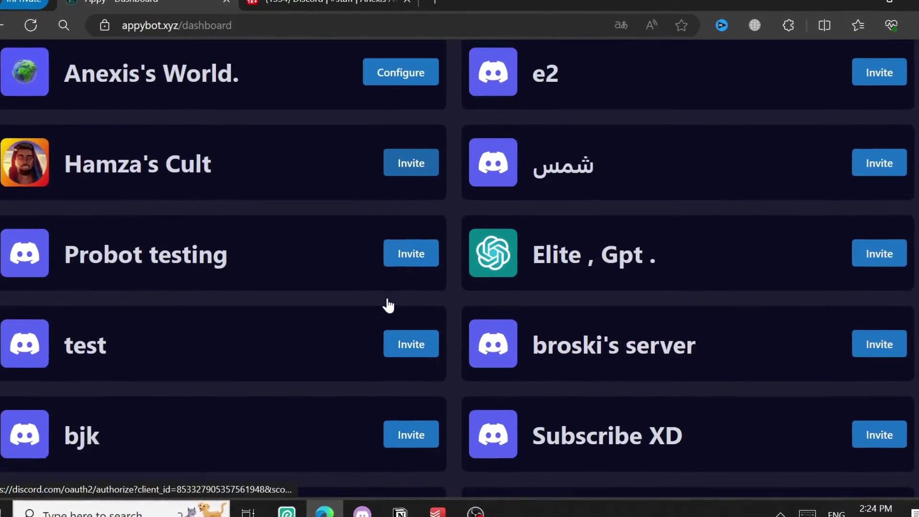
{"action": "scroll", "coordinate": [387, 304], "scroll_direction": "down", "scroll_amount": 3}
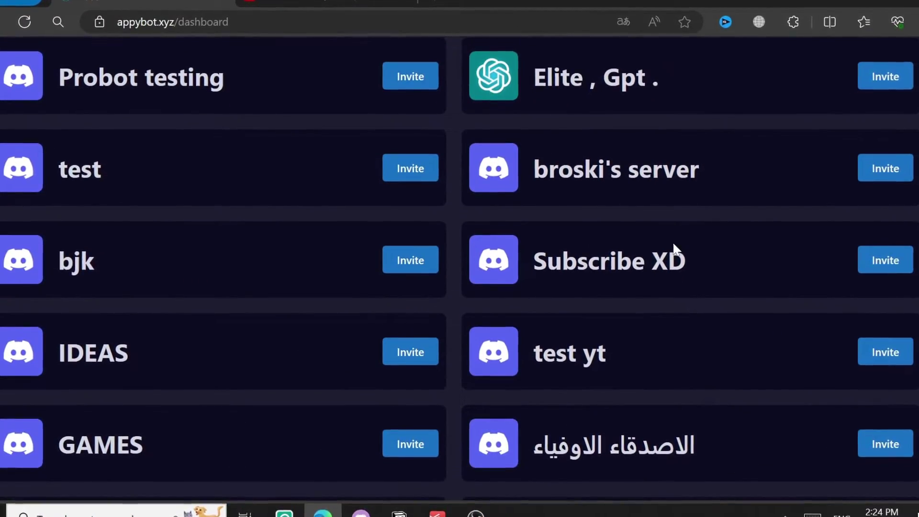
{"action": "scroll", "coordinate": [467, 158], "scroll_direction": "down", "scroll_amount": 10}
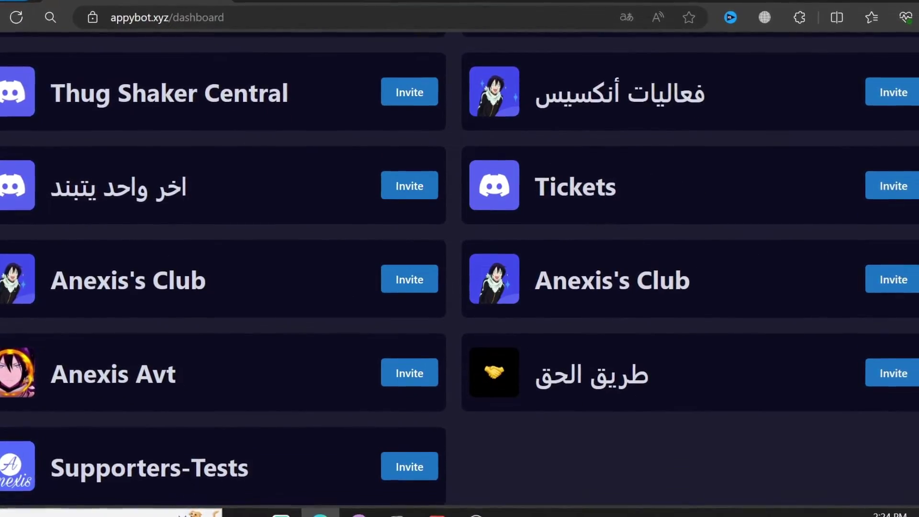
{"action": "left_click", "coordinate": [410, 378]}
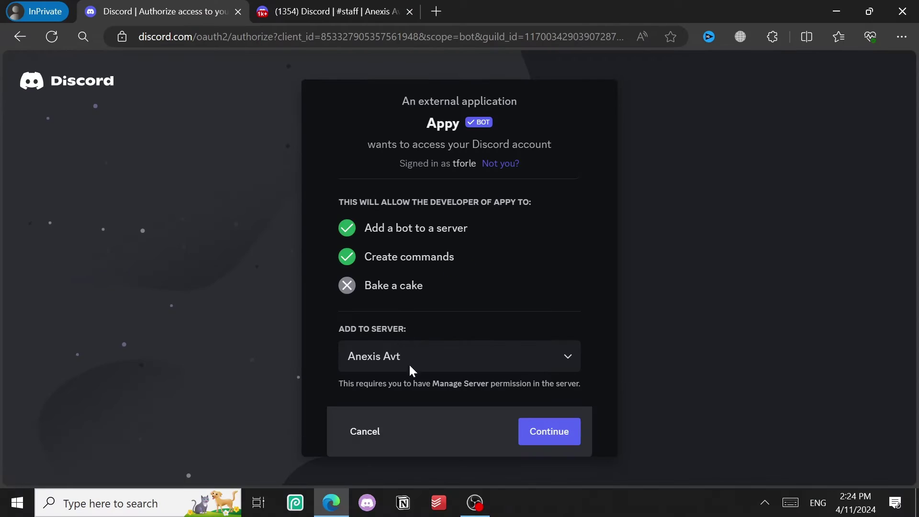
{"action": "left_click", "coordinate": [537, 422]}
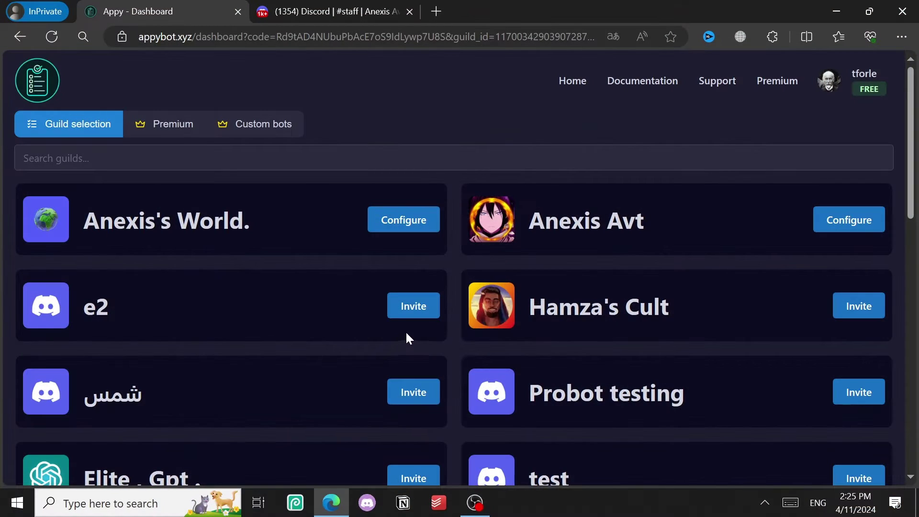
Inspect the Appy bot's member profile and assignable roles in Anexis Avt, then open the server menu
{"action": "left_click", "coordinate": [852, 224]}
{"action": "left_click", "coordinate": [358, 6]}
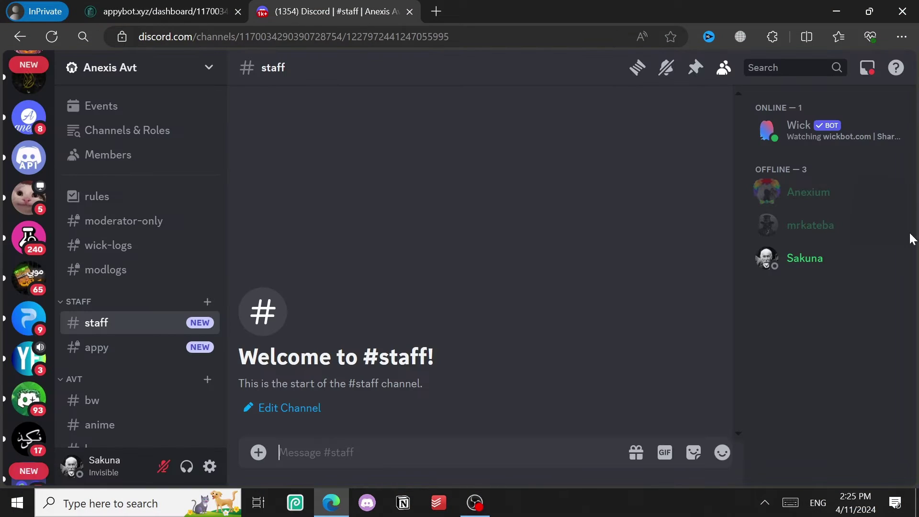
{"action": "left_click", "coordinate": [826, 135]}
{"action": "scroll", "coordinate": [559, 491], "scroll_direction": "down", "scroll_amount": 5}
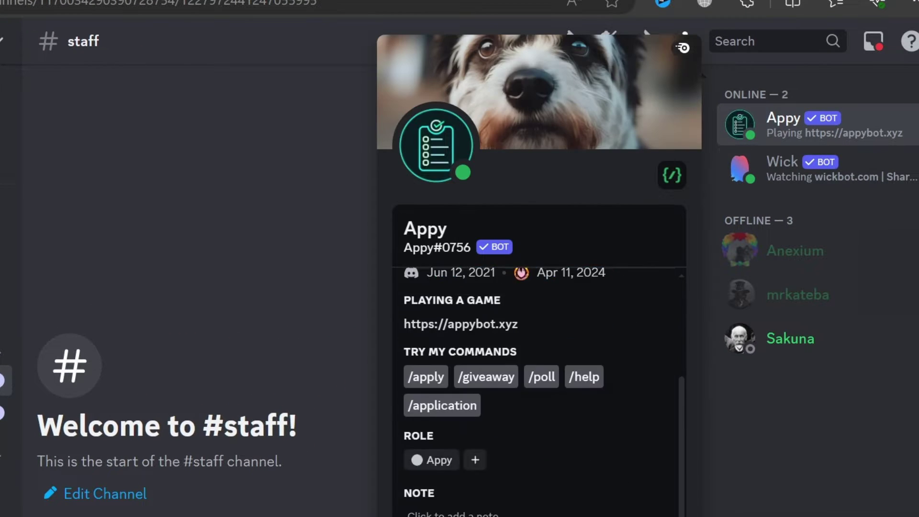
{"action": "left_click", "coordinate": [475, 427]}
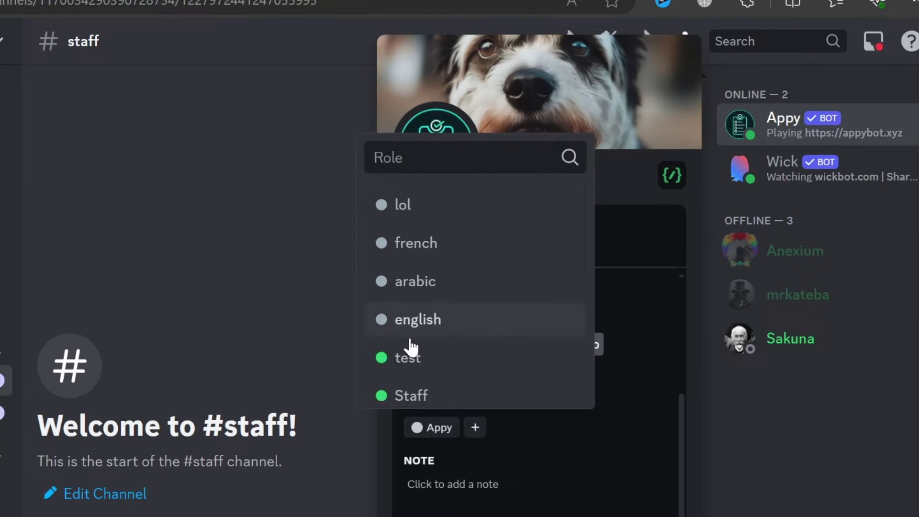
{"action": "left_click", "coordinate": [279, 246]}
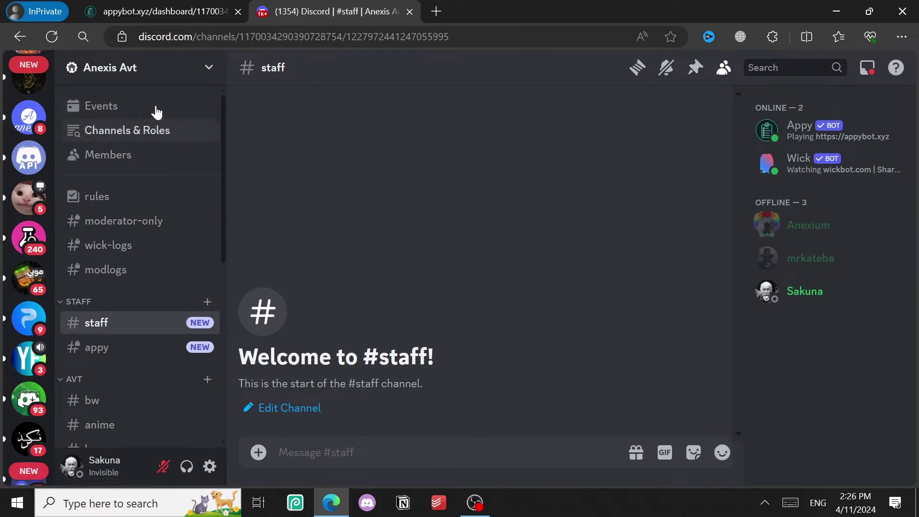
{"action": "left_click", "coordinate": [209, 67]}
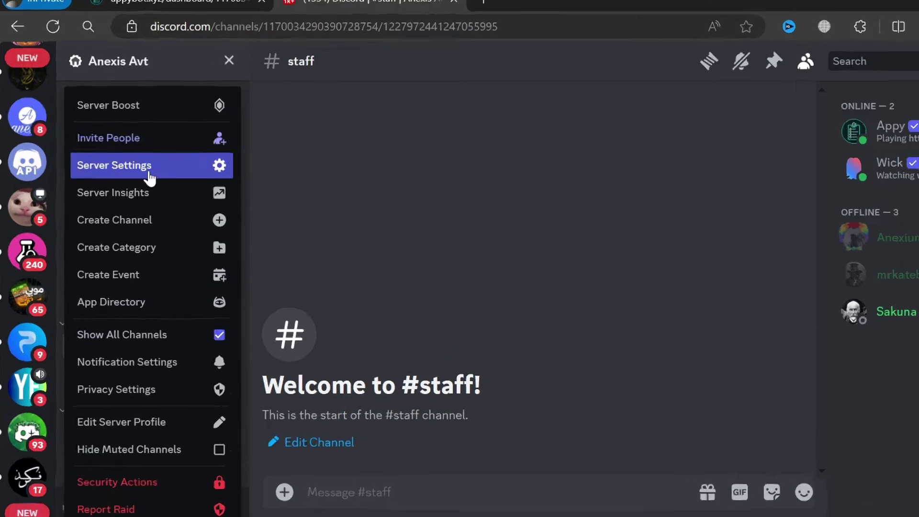
{"action": "key", "text": "Escape"}
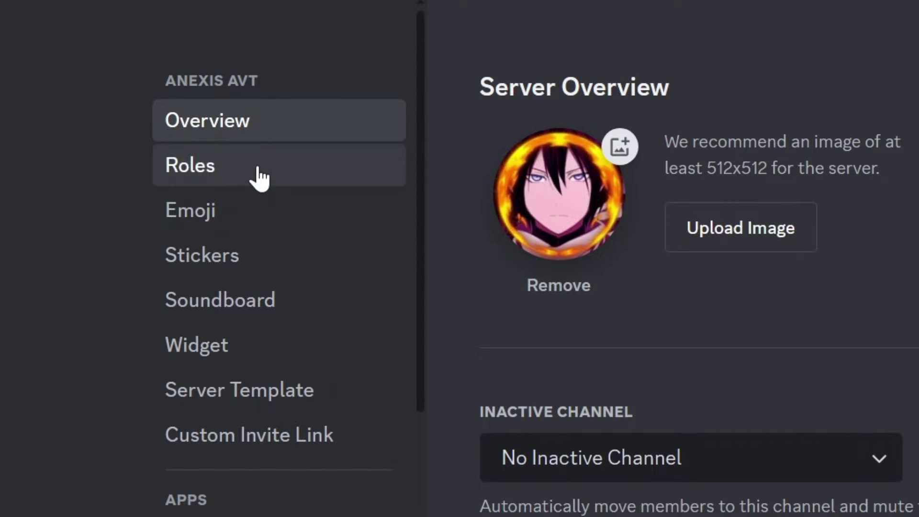
In server role settings, add the Staff Test role and a role named 'Denied'
{"action": "left_click", "coordinate": [257, 165]}
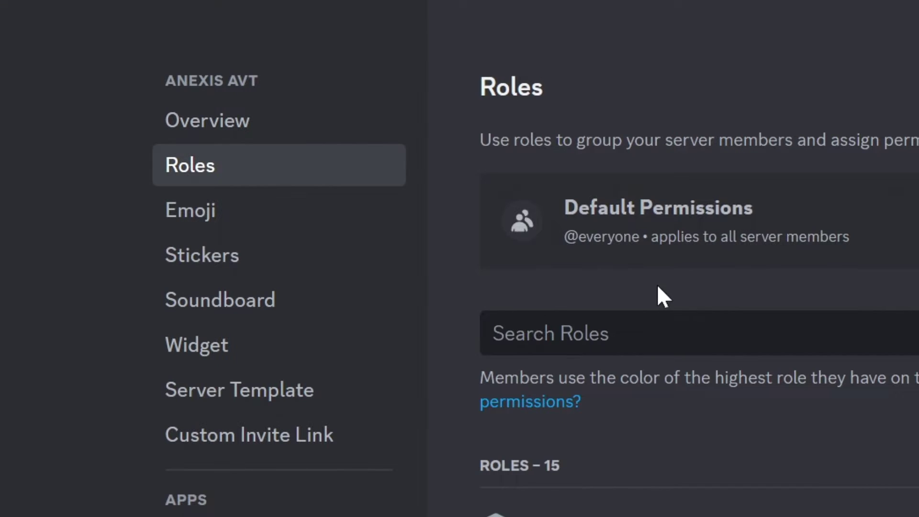
{"action": "scroll", "coordinate": [373, 273], "scroll_direction": "down", "scroll_amount": 10}
{"action": "scroll", "coordinate": [537, 283], "scroll_direction": "up", "scroll_amount": 10}
{"action": "left_click", "coordinate": [773, 235]}
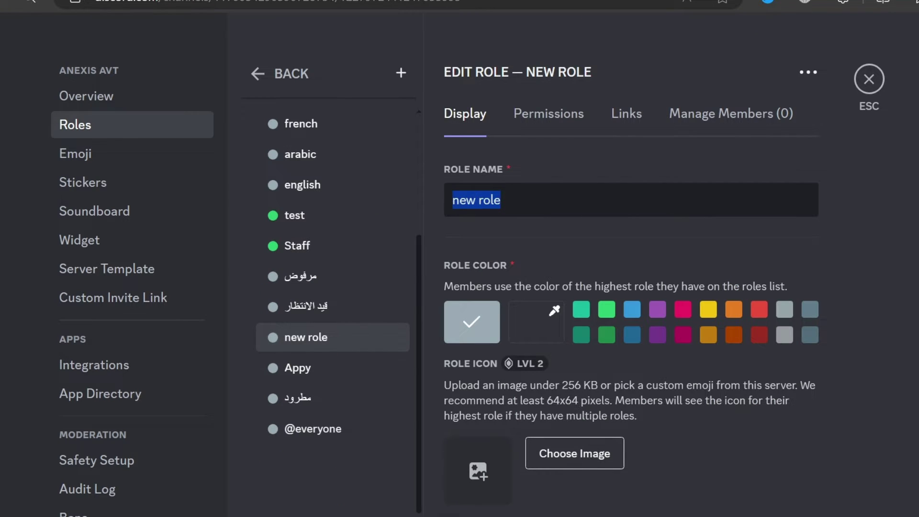
{"action": "type", "text": "S"}
{"action": "type", "text": "taff Test"}
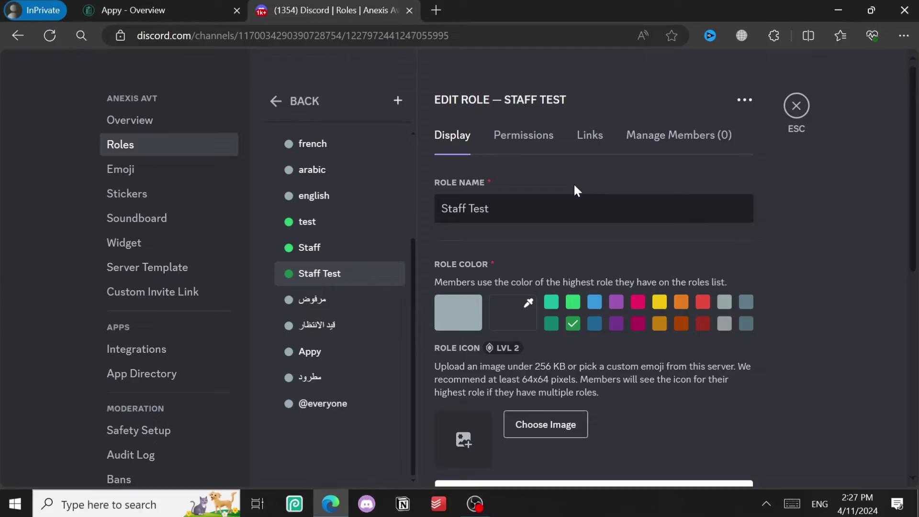
{"action": "triple_click", "coordinate": [574, 207]}
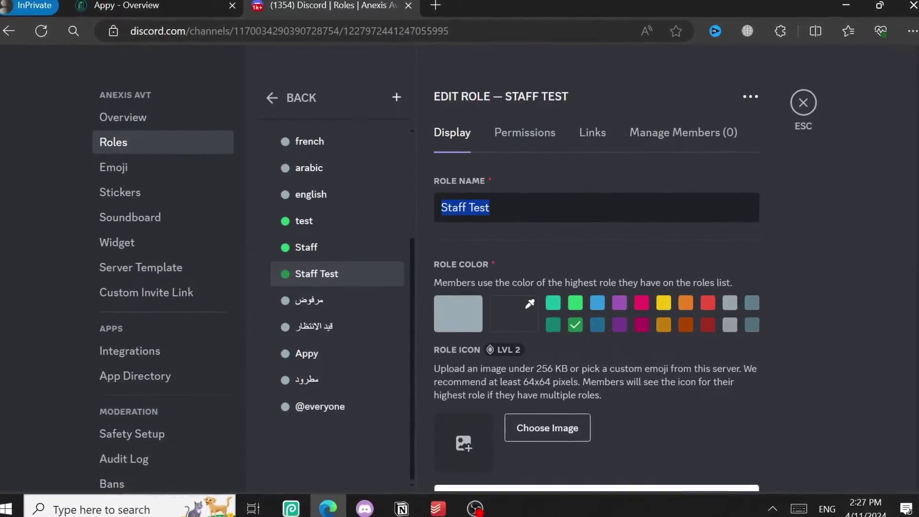
{"action": "left_click", "coordinate": [399, 99]}
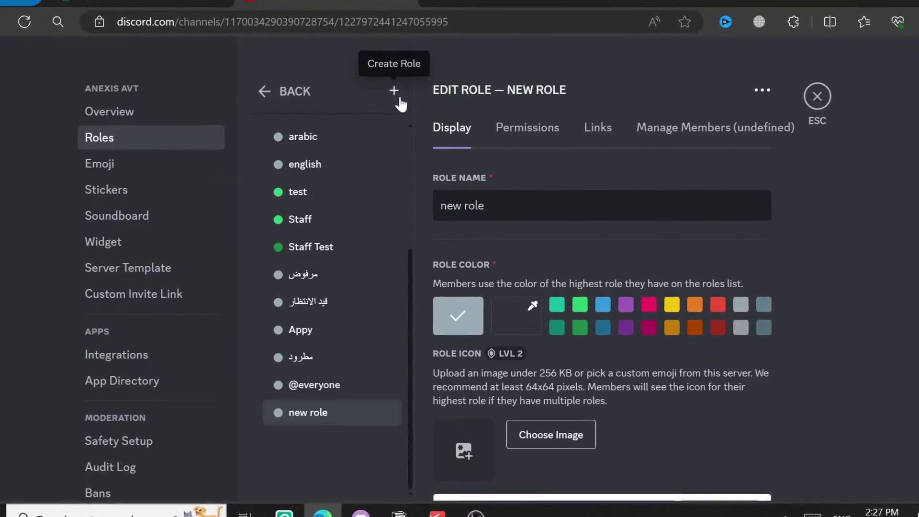
{"action": "triple_click", "coordinate": [574, 206]}
{"action": "type", "text": "Denie"}
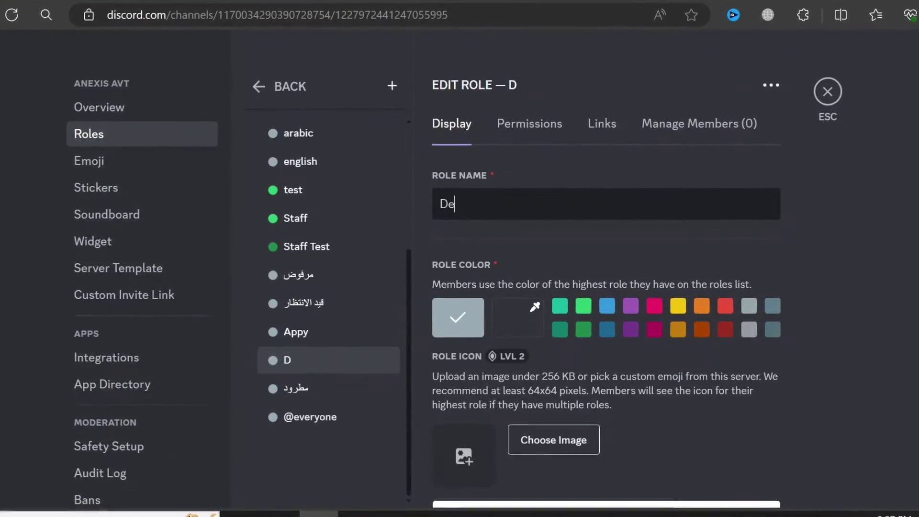
{"action": "type", "text": "d"}
{"action": "left_click", "coordinate": [762, 480]}
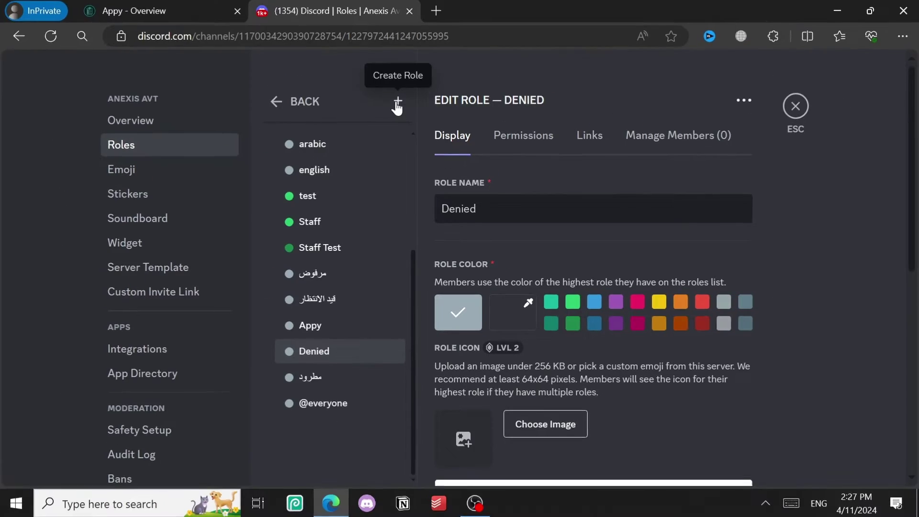
Add the 'Queued Staff App' and 'backlist' roles, then open Appy's Anexis Avt dashboard
{"action": "left_click", "coordinate": [391, 85]}
{"action": "left_click_drag", "start_coordinate": [485, 207], "coordinate": [440, 208]}
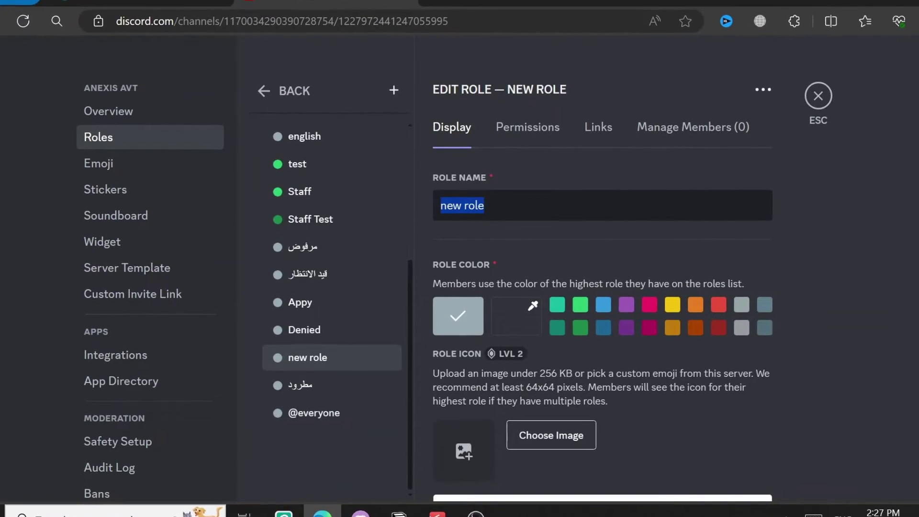
{"action": "type", "text": "Waiti"}
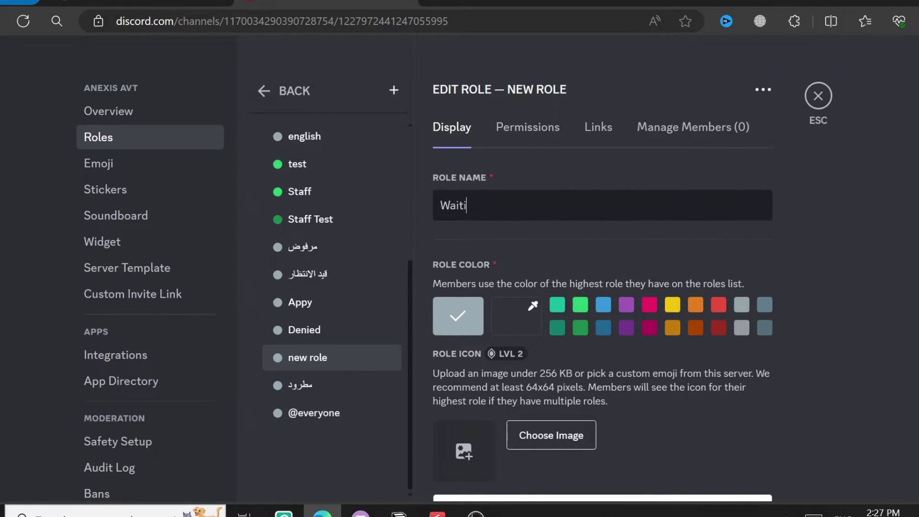
{"action": "type", "text": "ng"}
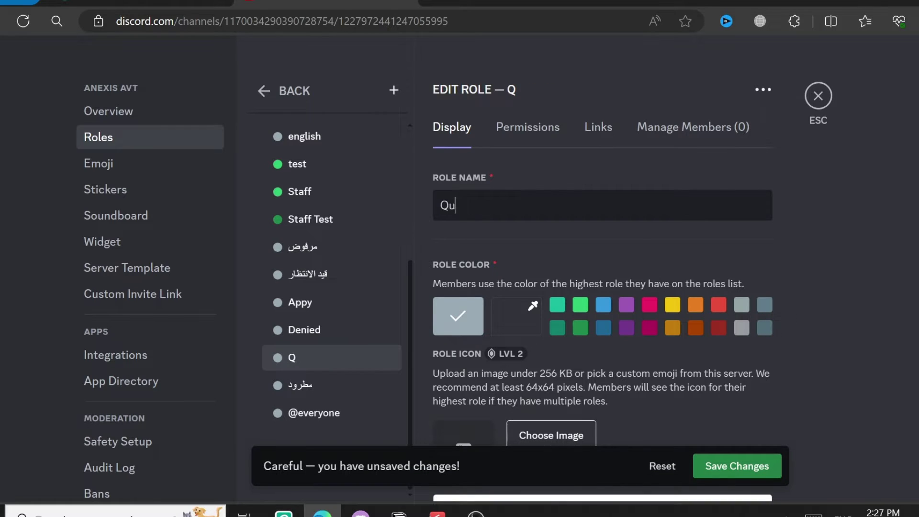
{"action": "type", "text": "eued Staff App"}
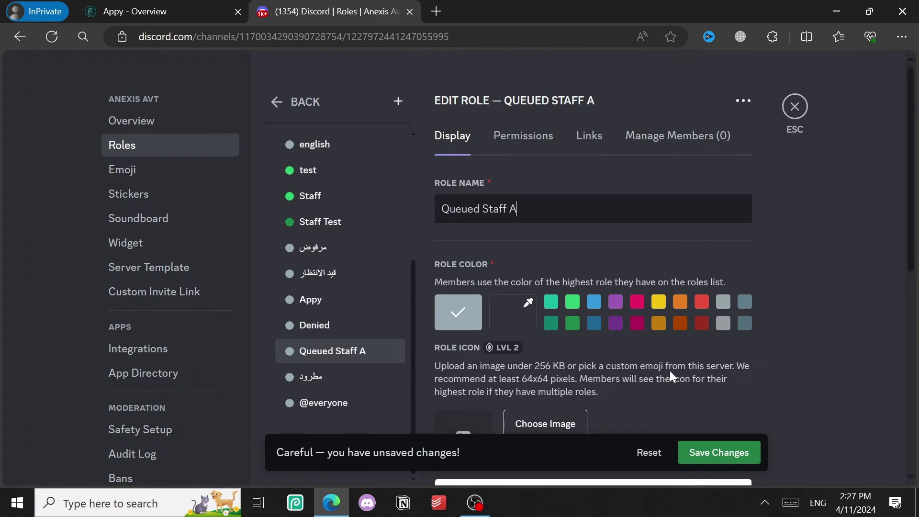
{"action": "left_click", "coordinate": [720, 450]}
{"action": "left_click", "coordinate": [398, 102]}
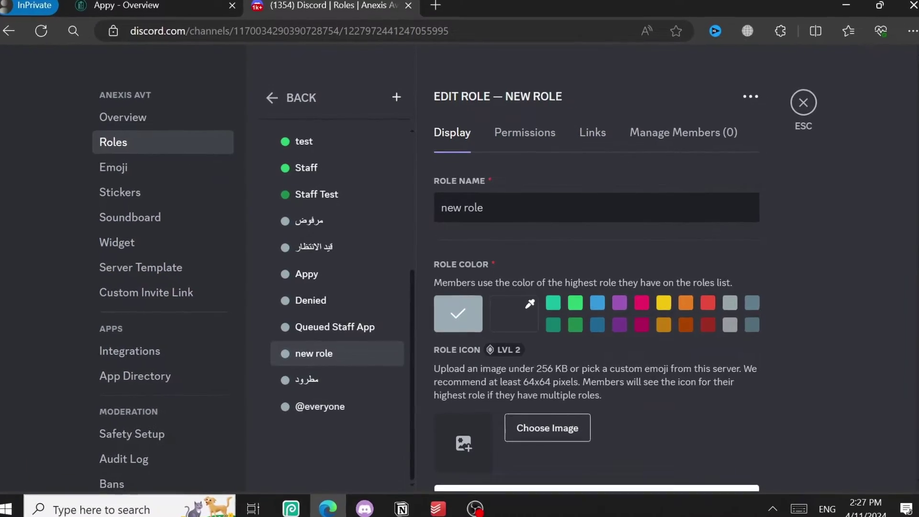
{"action": "type", "text": "backlis"}
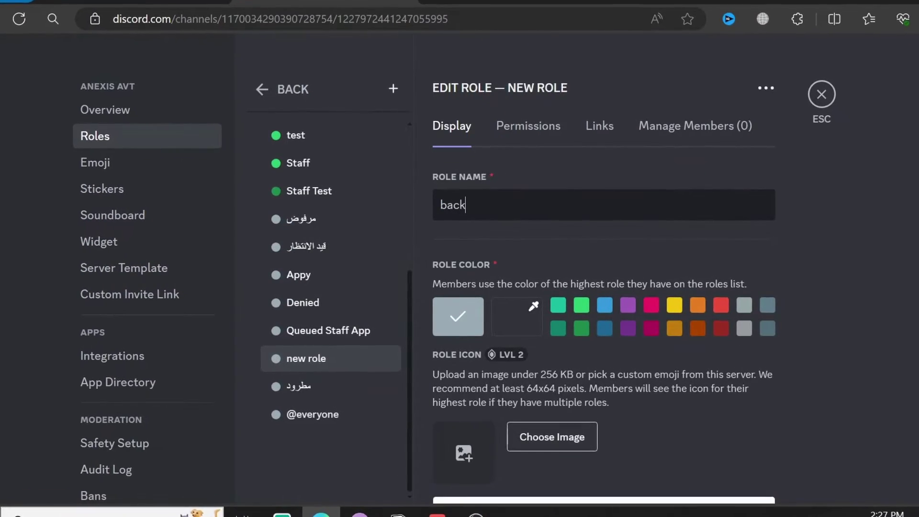
{"action": "type", "text": "t"}
{"action": "left_click", "coordinate": [740, 467]}
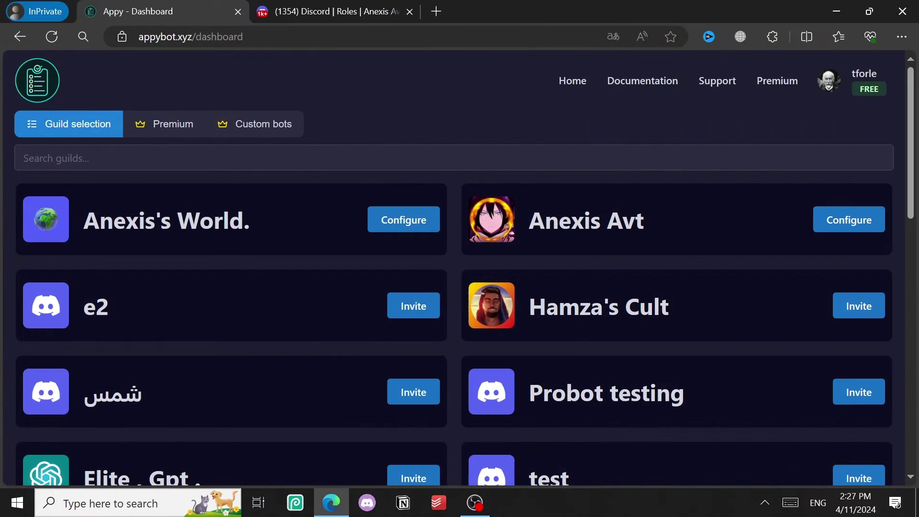
{"action": "left_click", "coordinate": [856, 221]}
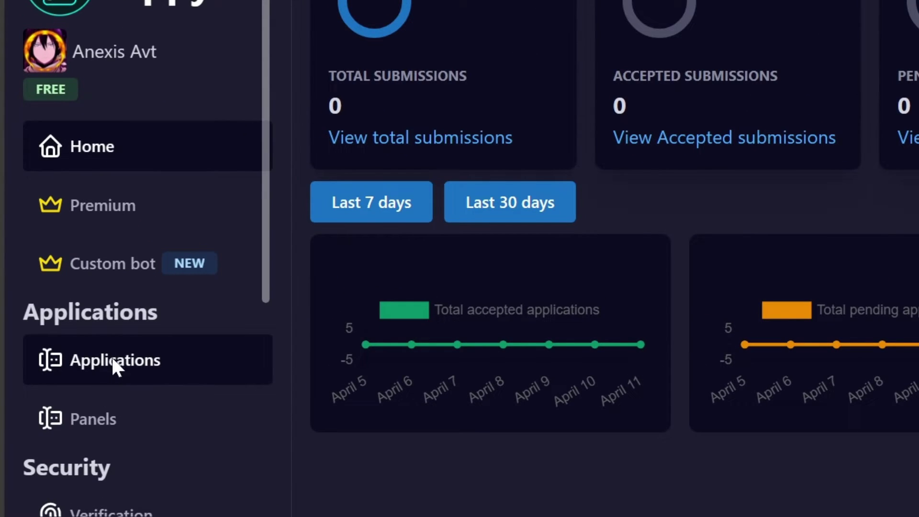
Add a new Appy application named 'Staff1' under Applications and open its settings
{"action": "left_click", "coordinate": [113, 362]}
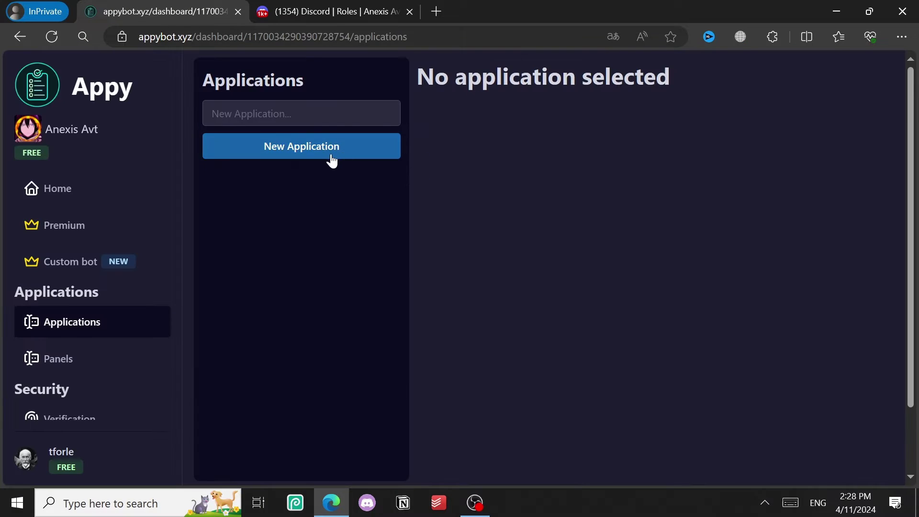
{"action": "left_click", "coordinate": [316, 153]}
{"action": "type", "text": "S"}
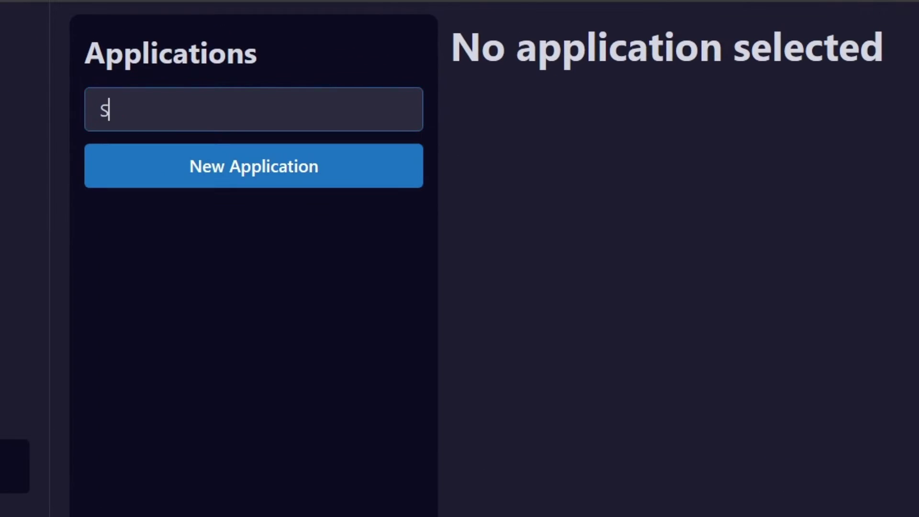
{"action": "type", "text": "taff1"}
{"action": "left_click", "coordinate": [268, 178]}
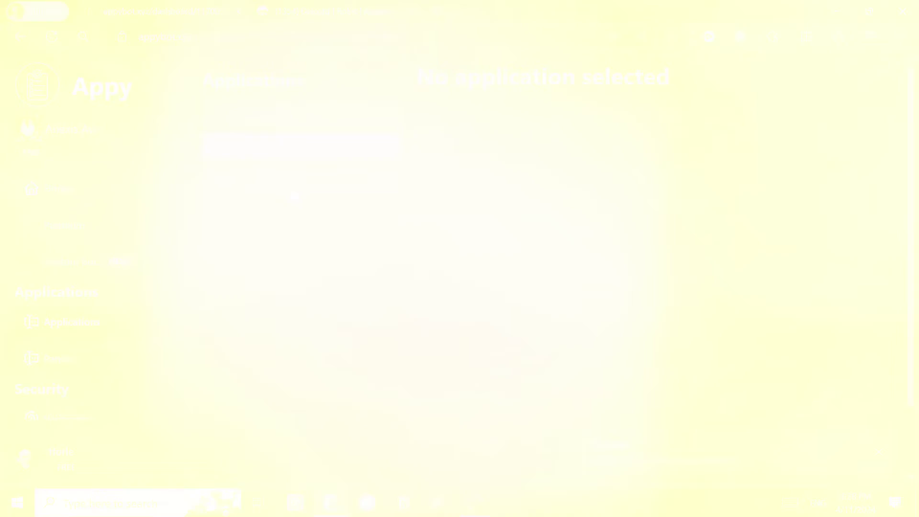
{"action": "left_click", "coordinate": [293, 196]}
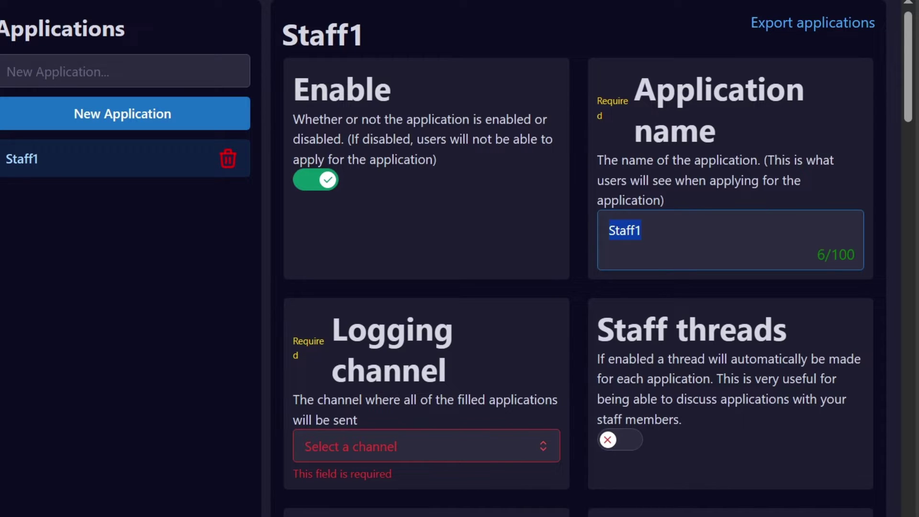
Set Staff1's logging channel to the appy channel
{"action": "scroll", "coordinate": [438, 223], "scroll_direction": "down", "scroll_amount": 4}
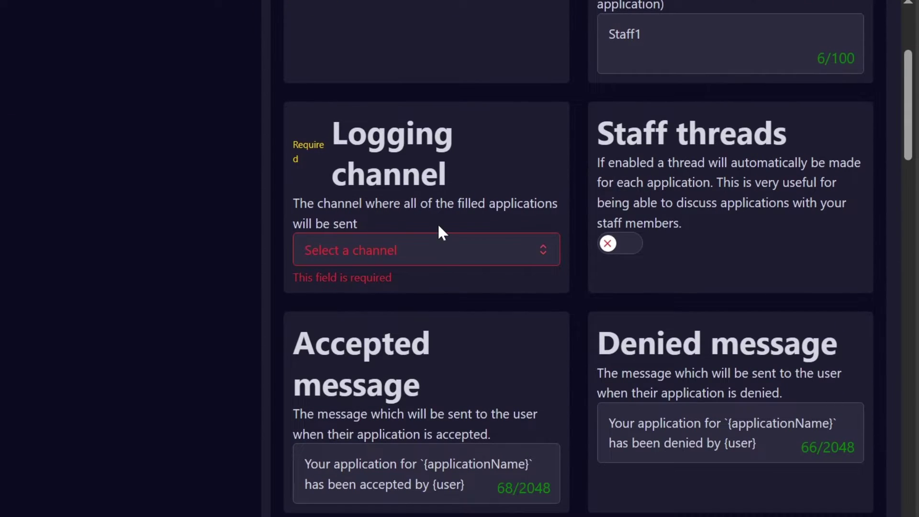
{"action": "left_click", "coordinate": [437, 250]}
{"action": "scroll", "coordinate": [443, 369], "scroll_direction": "down", "scroll_amount": 6}
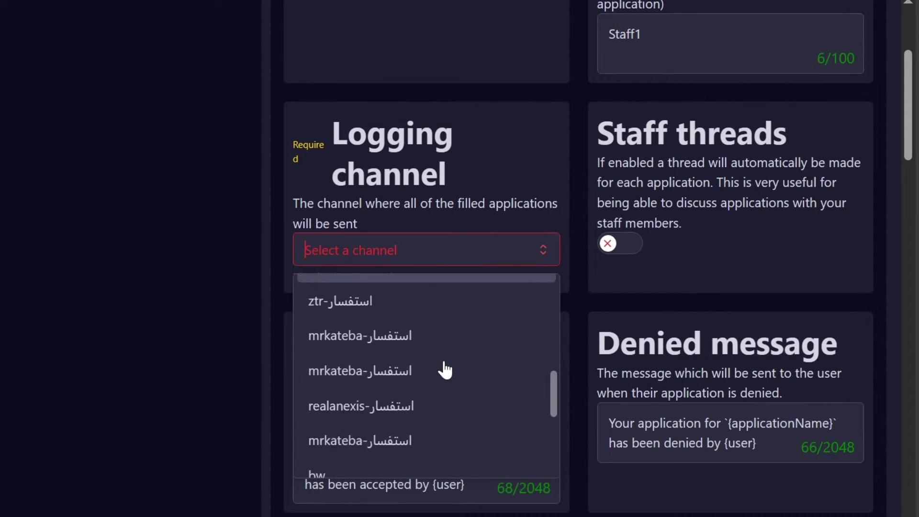
{"action": "scroll", "coordinate": [445, 368], "scroll_direction": "down", "scroll_amount": 3}
{"action": "left_click", "coordinate": [385, 455]}
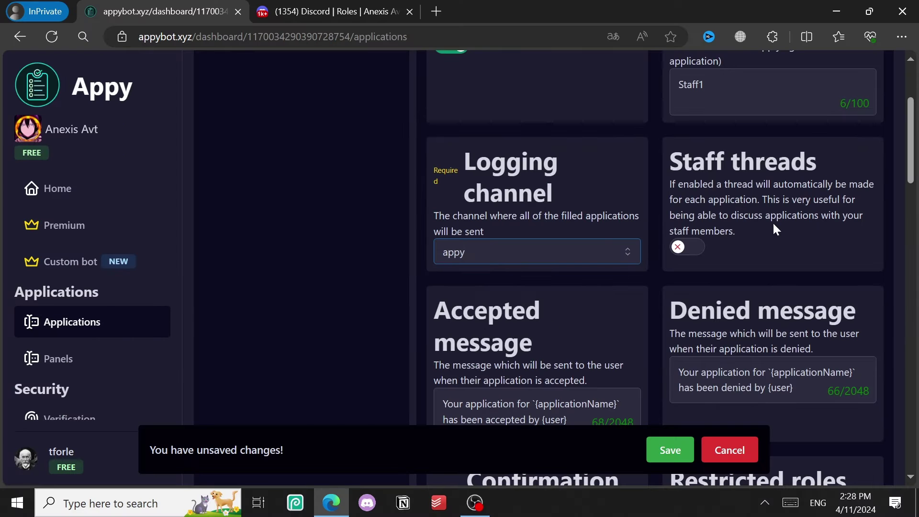
Review the Accepted message text, selecting applicationName and the spot after {user}
{"action": "scroll", "coordinate": [465, 253], "scroll_direction": "down", "scroll_amount": 3}
{"action": "left_click", "coordinate": [559, 255]}
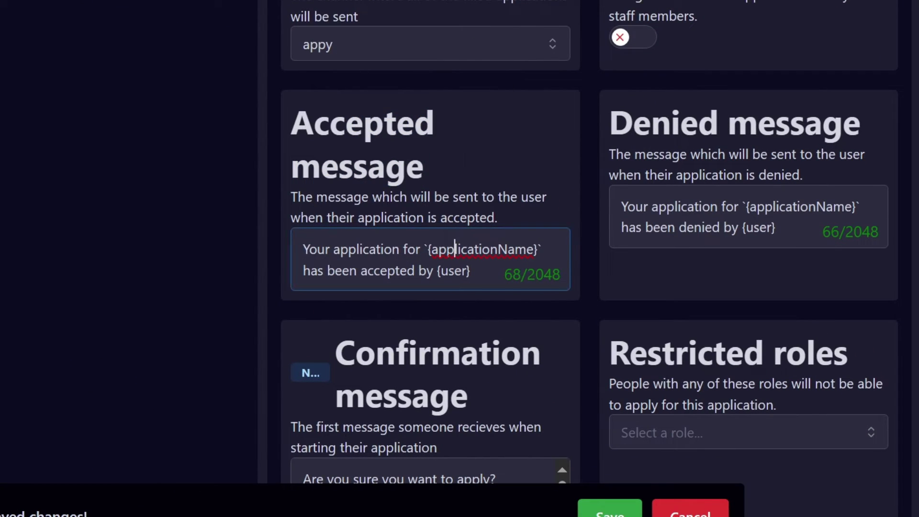
{"action": "key", "text": "ctrl+a"}
{"action": "double_click", "coordinate": [483, 249]}
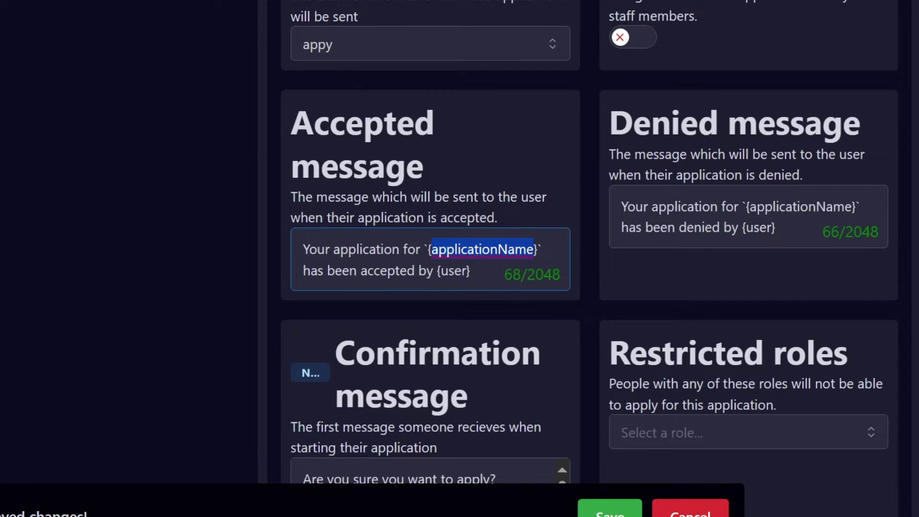
{"action": "left_click", "coordinate": [470, 271]}
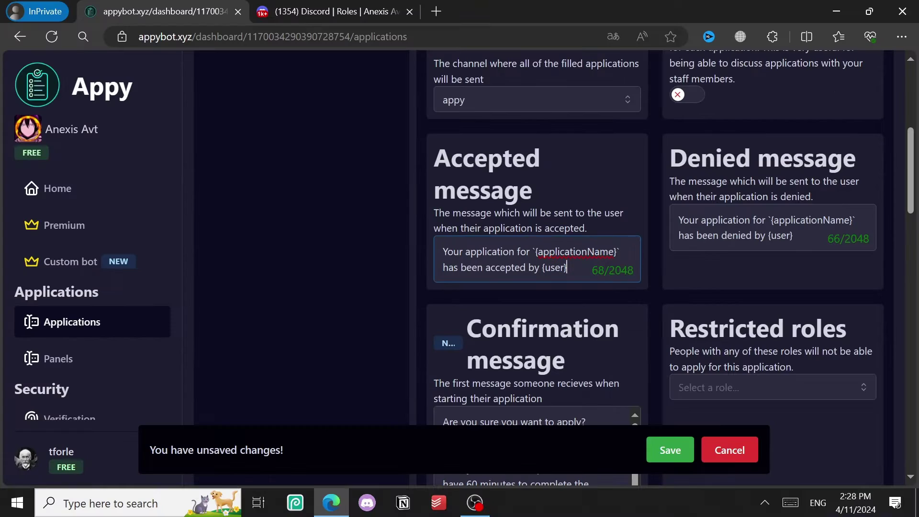
Review the Denied and confirmation message texts in Staff1's settings
{"action": "left_click", "coordinate": [776, 223]}
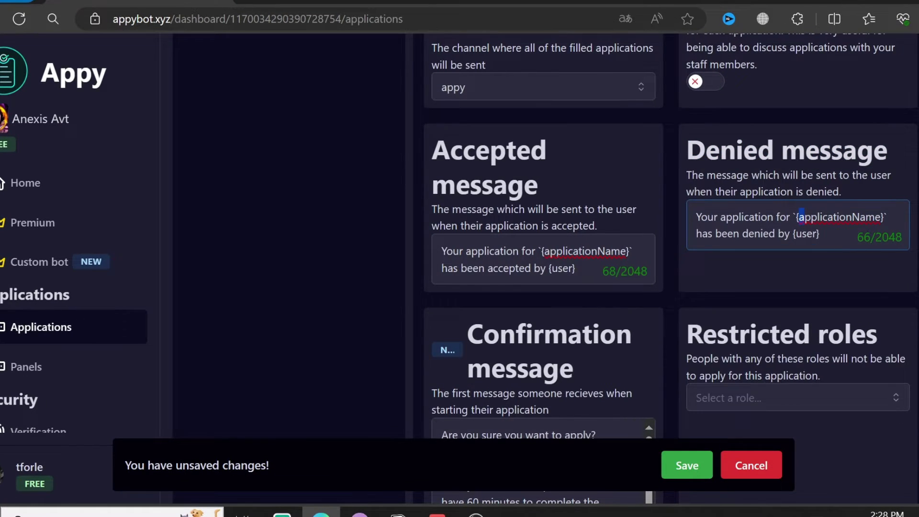
{"action": "scroll", "coordinate": [801, 68], "scroll_direction": "down", "scroll_amount": 3}
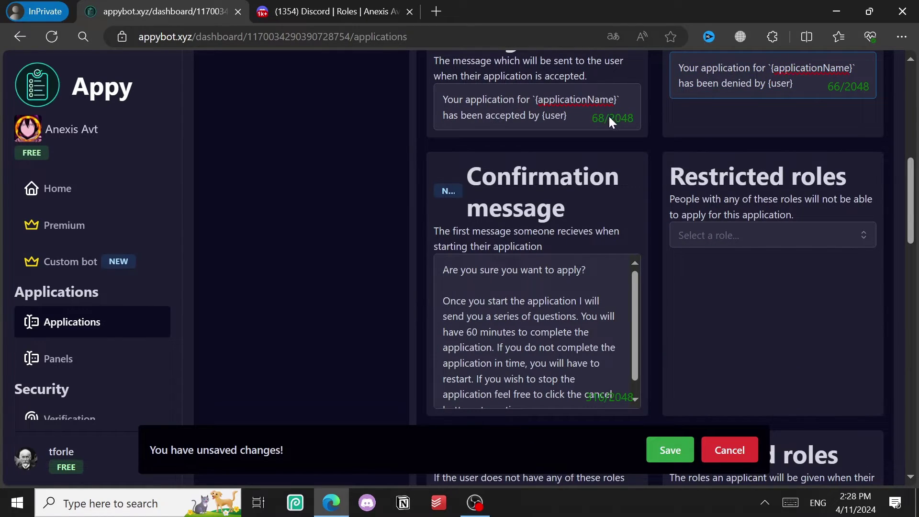
{"action": "scroll", "coordinate": [677, 91], "scroll_direction": "up", "scroll_amount": 3}
{"action": "scroll", "coordinate": [676, 91], "scroll_direction": "down", "scroll_amount": 3}
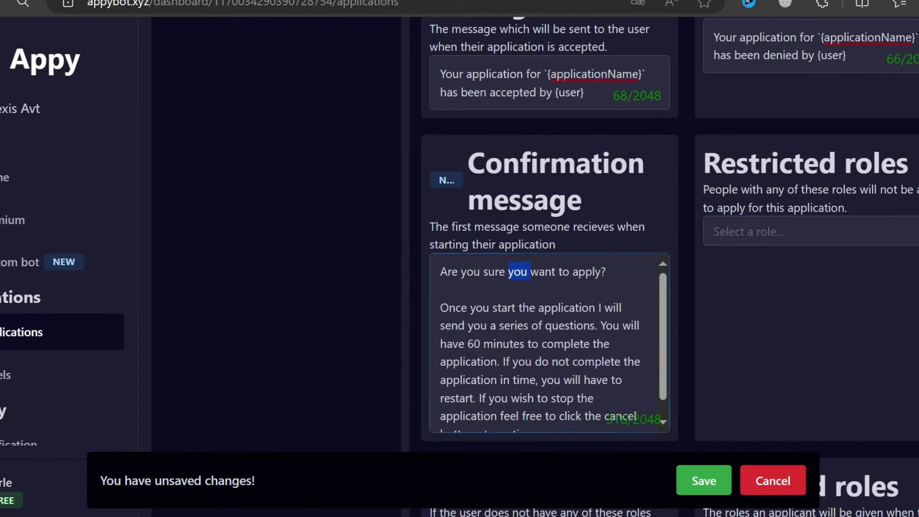
{"action": "key", "text": "ctrl+a"}
{"action": "left_click", "coordinate": [828, 361]}
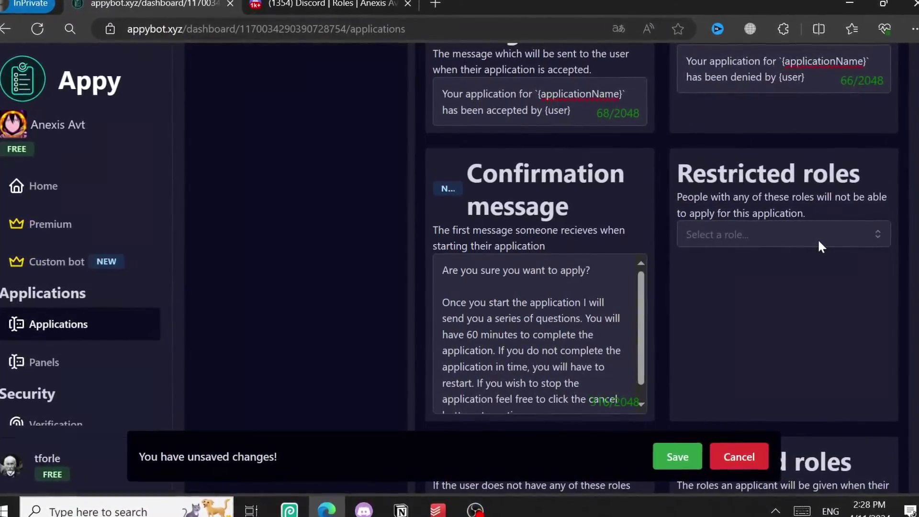
{"action": "scroll", "coordinate": [819, 238], "scroll_direction": "up", "scroll_amount": 5}
{"action": "scroll", "coordinate": [825, 238], "scroll_direction": "down", "scroll_amount": 10}
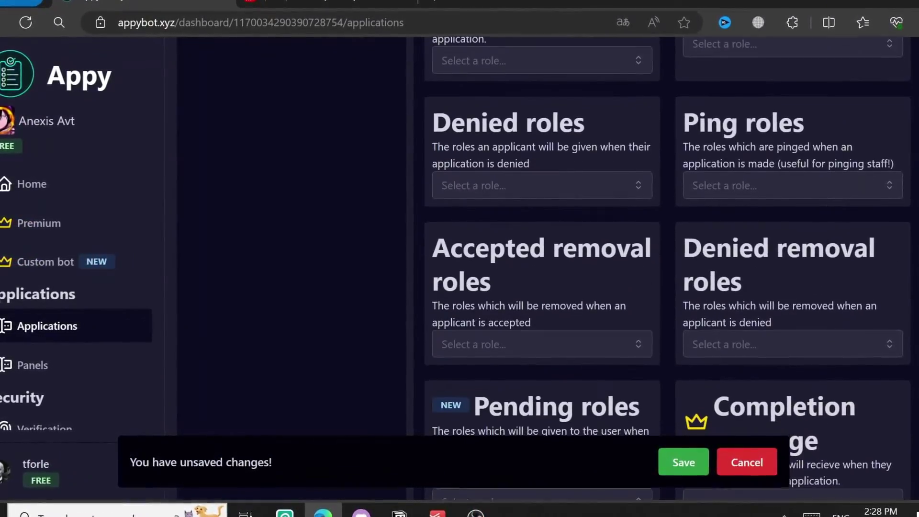
{"action": "scroll", "coordinate": [826, 237], "scroll_direction": "up", "scroll_amount": 8}
Add the Denied and backlist roles to Staff1's Restricted roles
{"action": "left_click", "coordinate": [824, 236]}
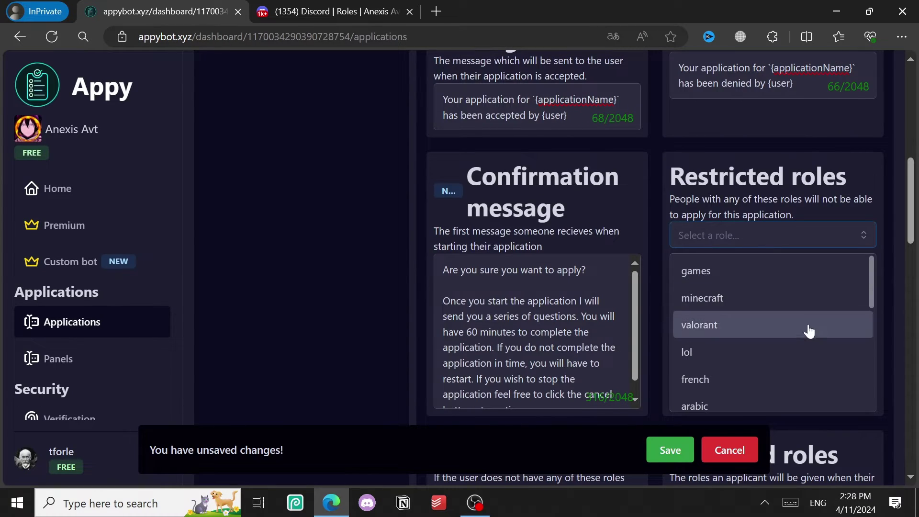
{"action": "scroll", "coordinate": [808, 331], "scroll_direction": "down", "scroll_amount": 5}
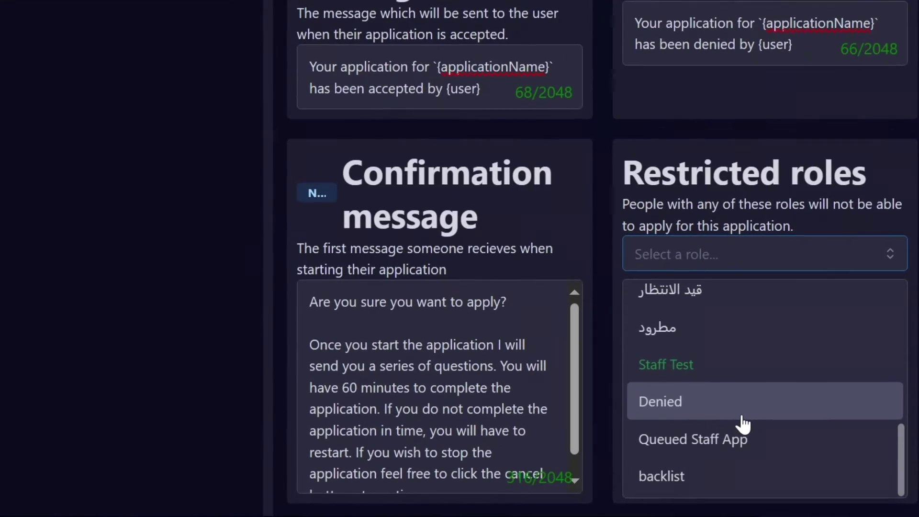
{"action": "left_click", "coordinate": [760, 347]}
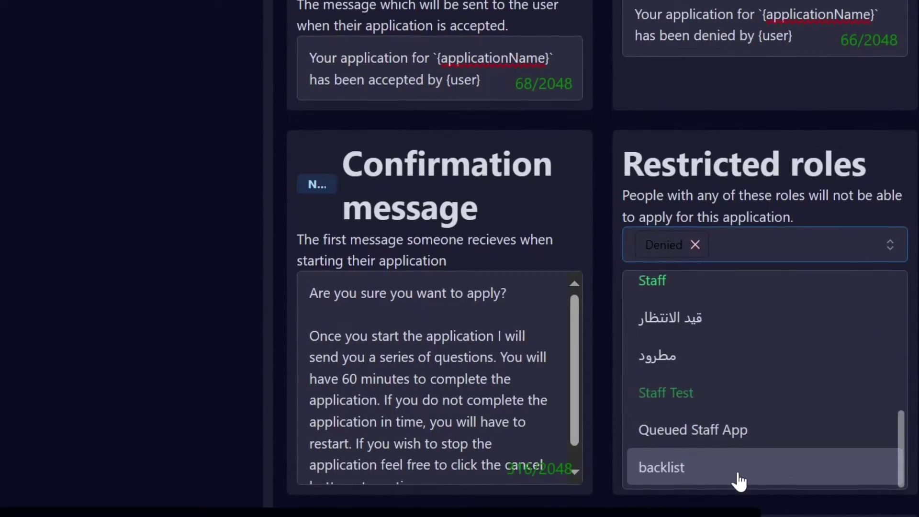
{"action": "left_click", "coordinate": [735, 475]}
{"action": "scroll", "coordinate": [601, 388], "scroll_direction": "down", "scroll_amount": 9}
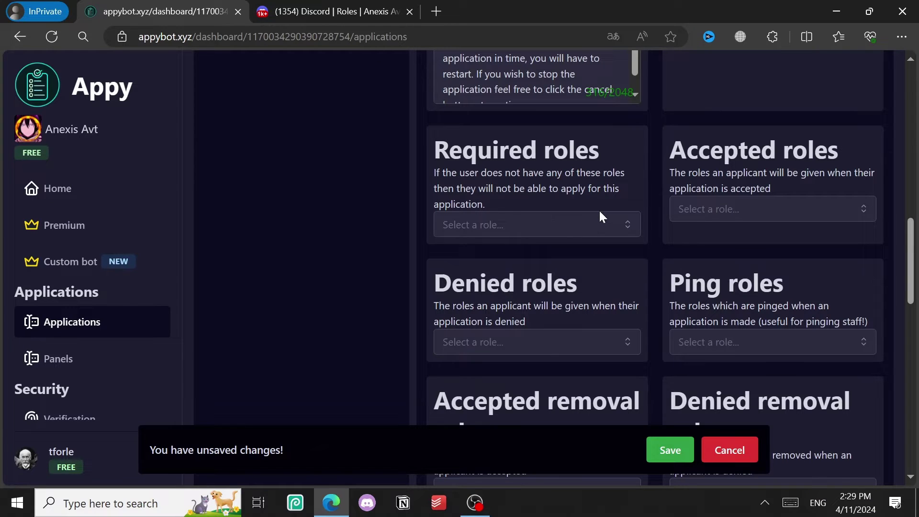
Give accepted applicants the Staff Test role and denied applicants the Denied role
{"action": "left_click", "coordinate": [731, 217]}
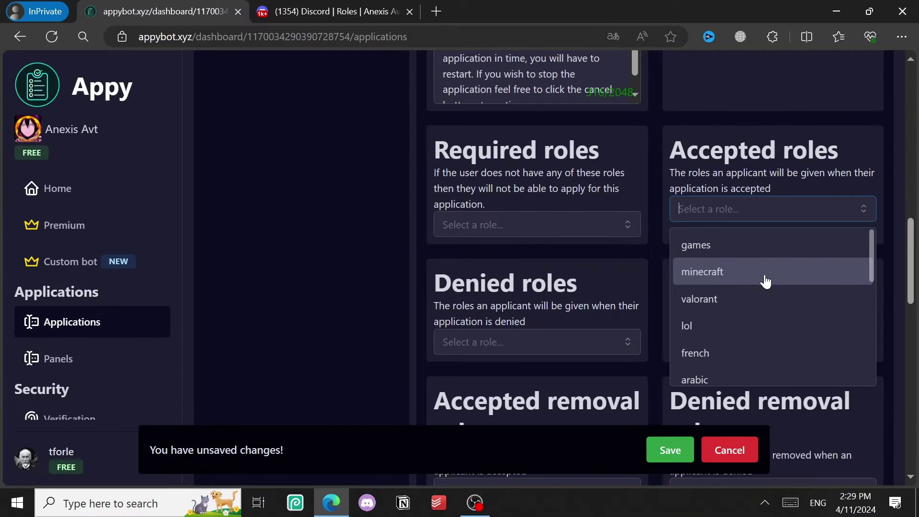
{"action": "scroll", "coordinate": [785, 280], "scroll_direction": "down", "scroll_amount": 3}
{"action": "scroll", "coordinate": [769, 306], "scroll_direction": "down", "scroll_amount": 2}
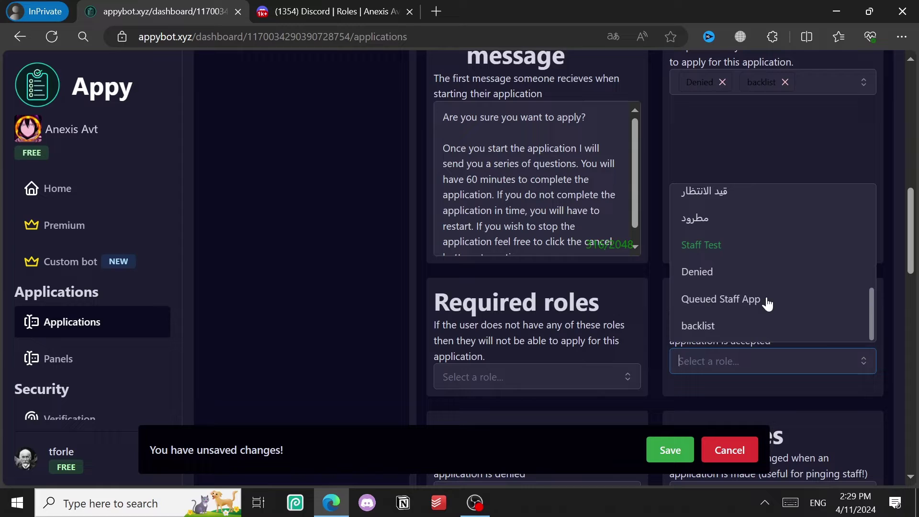
{"action": "left_click", "coordinate": [767, 246]}
{"action": "left_click", "coordinate": [646, 327]}
{"action": "scroll", "coordinate": [657, 319], "scroll_direction": "down", "scroll_amount": 2}
{"action": "scroll", "coordinate": [657, 319], "scroll_direction": "down", "scroll_amount": 4}
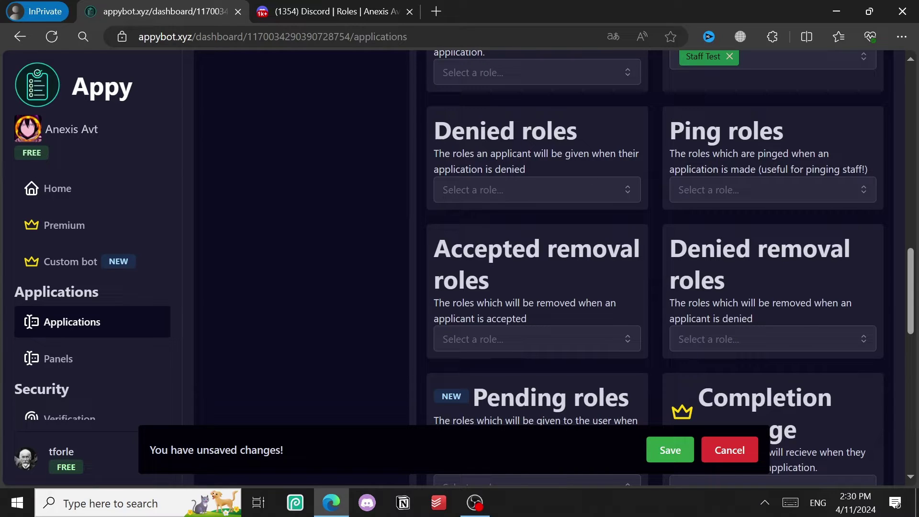
{"action": "left_click", "coordinate": [521, 190]}
{"action": "scroll", "coordinate": [546, 330], "scroll_direction": "down", "scroll_amount": 5}
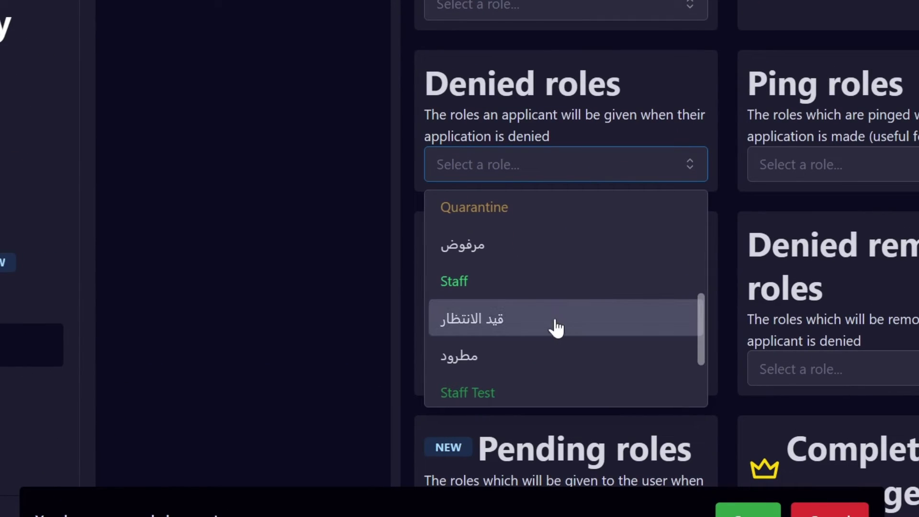
{"action": "left_click", "coordinate": [560, 313]}
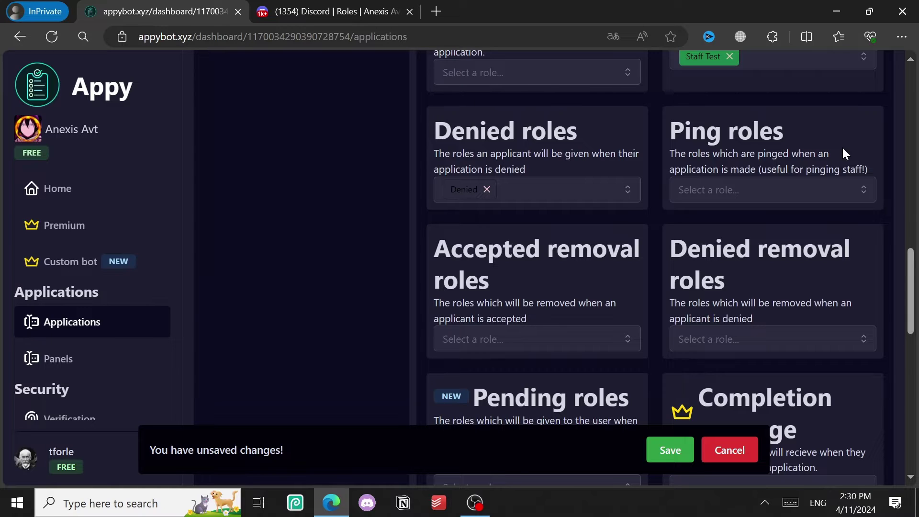
Set Staff1's ping roles to the Staff role
{"action": "left_click", "coordinate": [775, 197]}
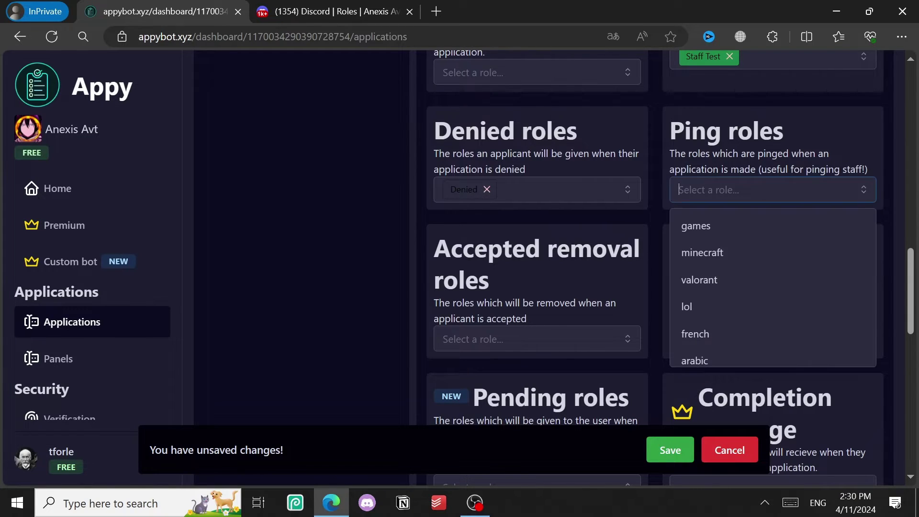
{"action": "scroll", "coordinate": [718, 324], "scroll_direction": "down", "scroll_amount": 3}
{"action": "left_click", "coordinate": [725, 335]}
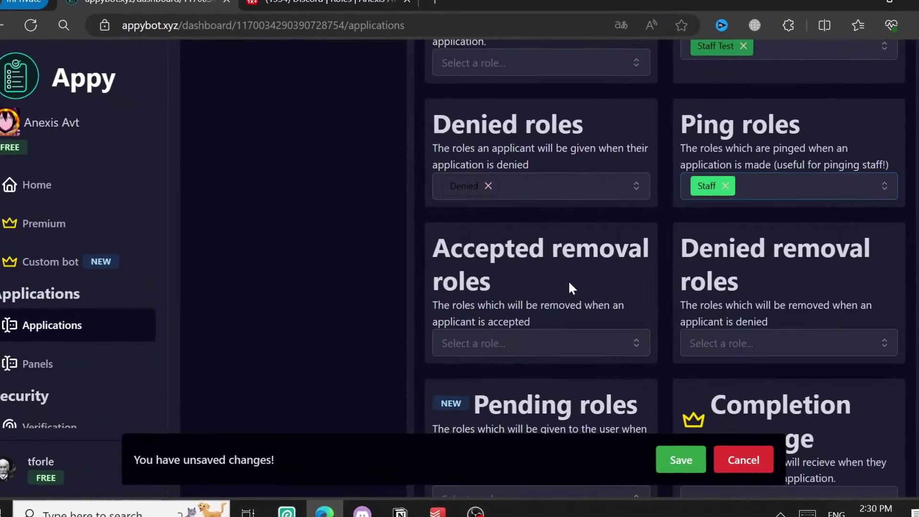
{"action": "triple_click", "coordinate": [558, 290]}
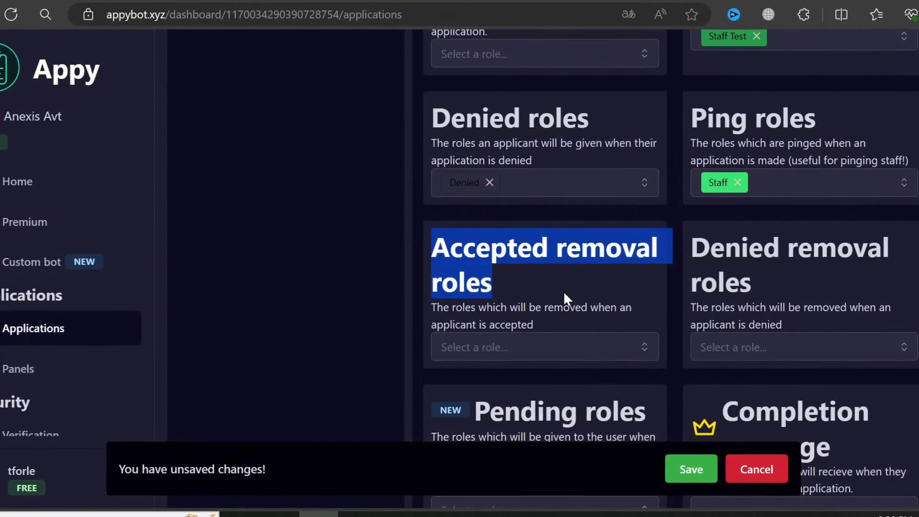
{"action": "left_click", "coordinate": [563, 291]}
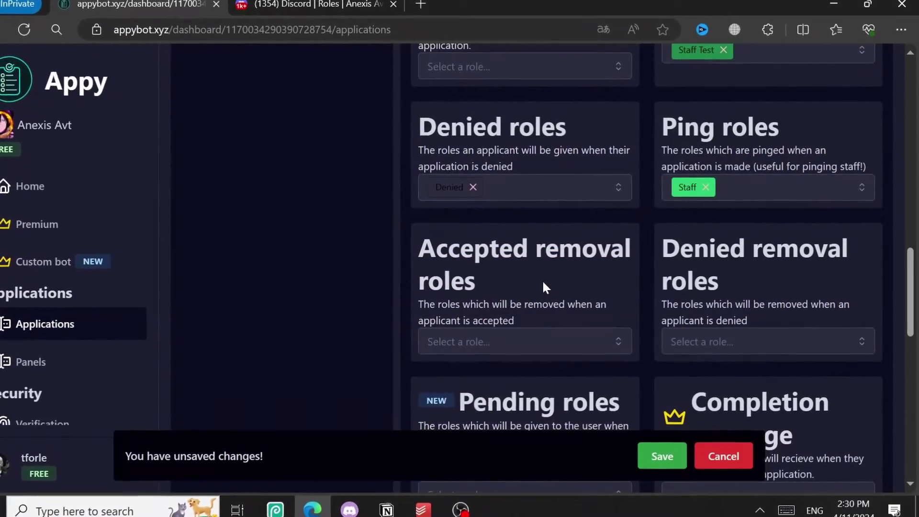
Add Queued Staff App to both the accepted and denied removal roles
{"action": "left_click", "coordinate": [522, 341]}
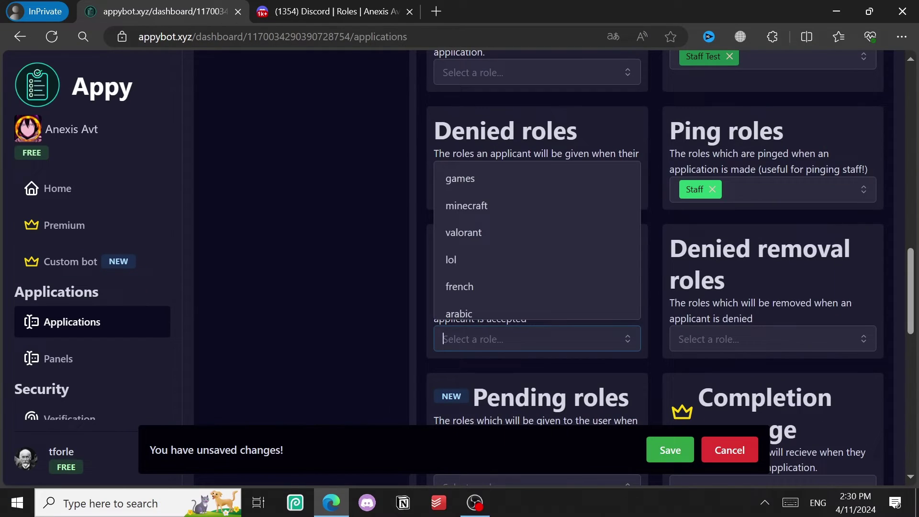
{"action": "scroll", "coordinate": [528, 281], "scroll_direction": "down", "scroll_amount": 5}
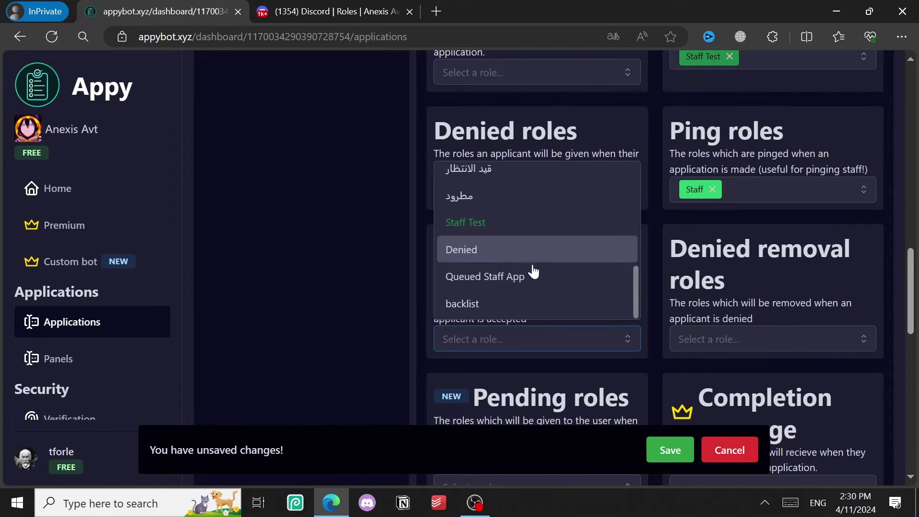
{"action": "left_click", "coordinate": [512, 281]}
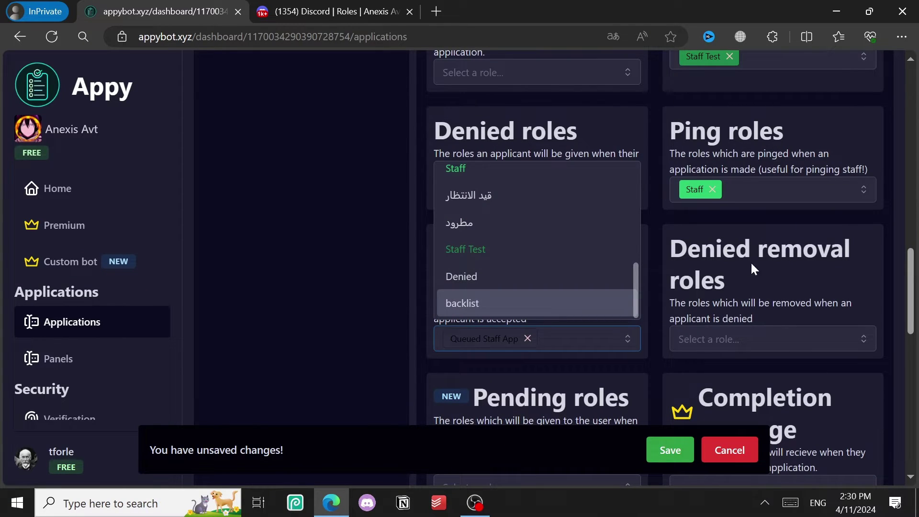
{"action": "left_click", "coordinate": [766, 339]}
{"action": "scroll", "coordinate": [767, 273], "scroll_direction": "down", "scroll_amount": 5}
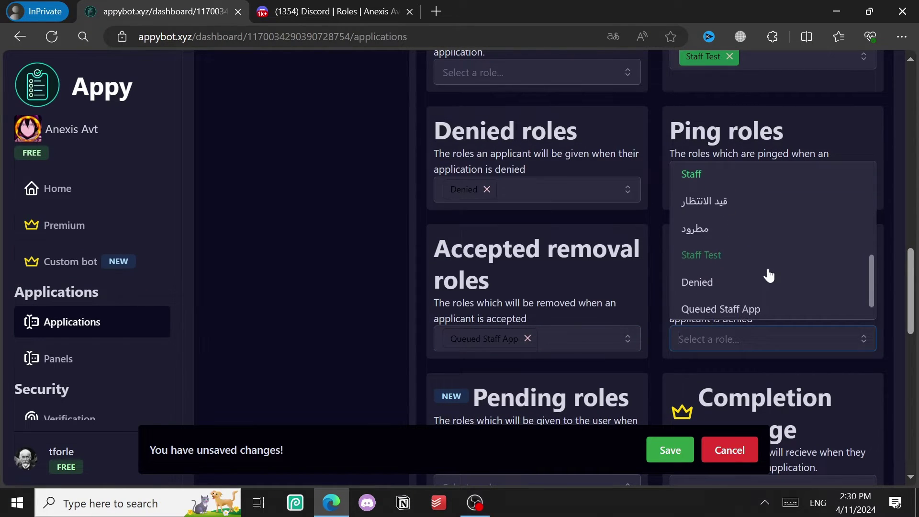
{"action": "left_click", "coordinate": [737, 310]}
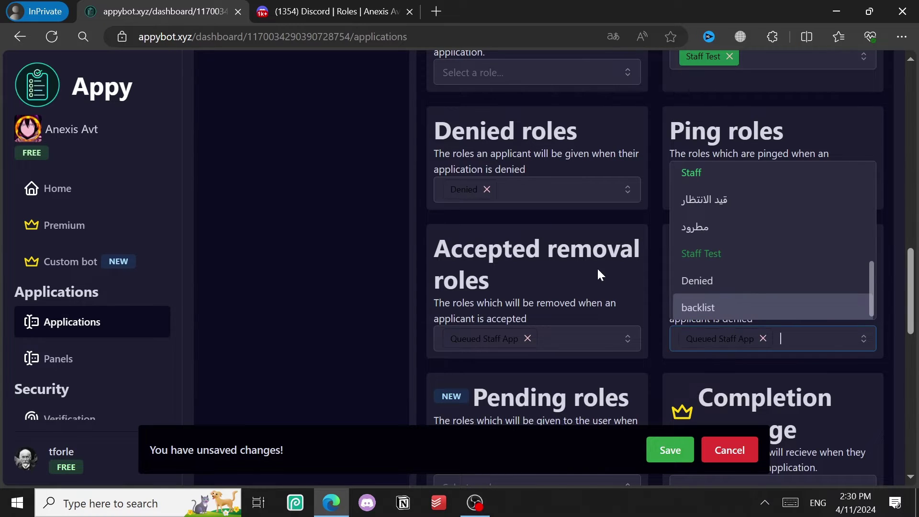
{"action": "left_click", "coordinate": [598, 273]}
{"action": "scroll", "coordinate": [540, 125], "scroll_direction": "down", "scroll_amount": 6}
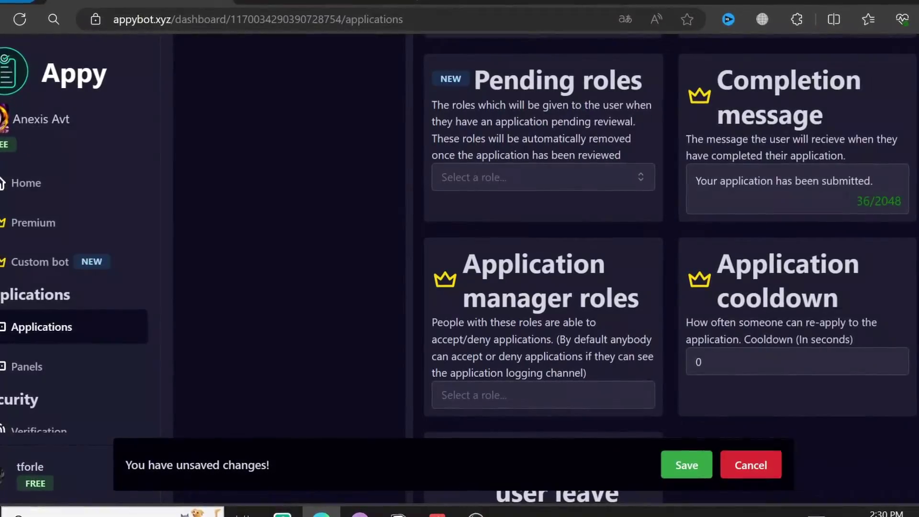
Add Queued Staff App as the pending role for applicants awaiting review
{"action": "left_click", "coordinate": [544, 177]}
{"action": "scroll", "coordinate": [540, 278], "scroll_direction": "down", "scroll_amount": 5}
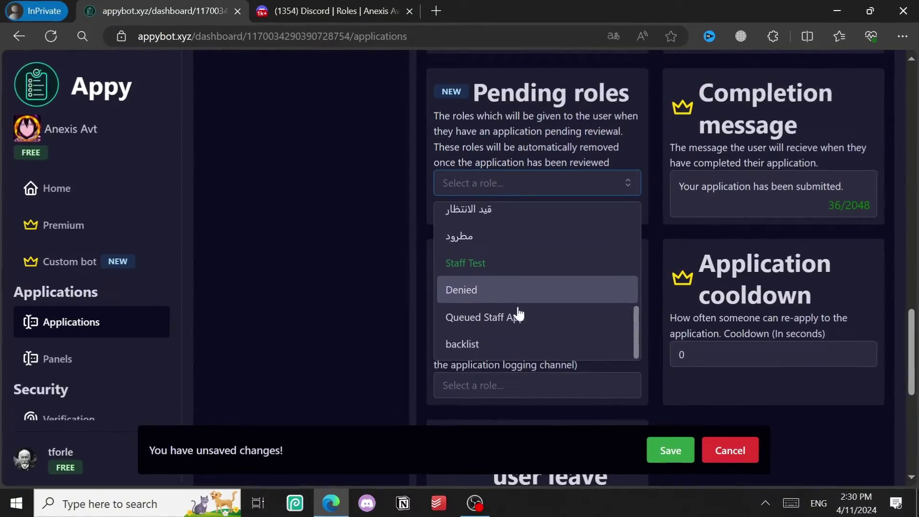
{"action": "left_click", "coordinate": [519, 315]}
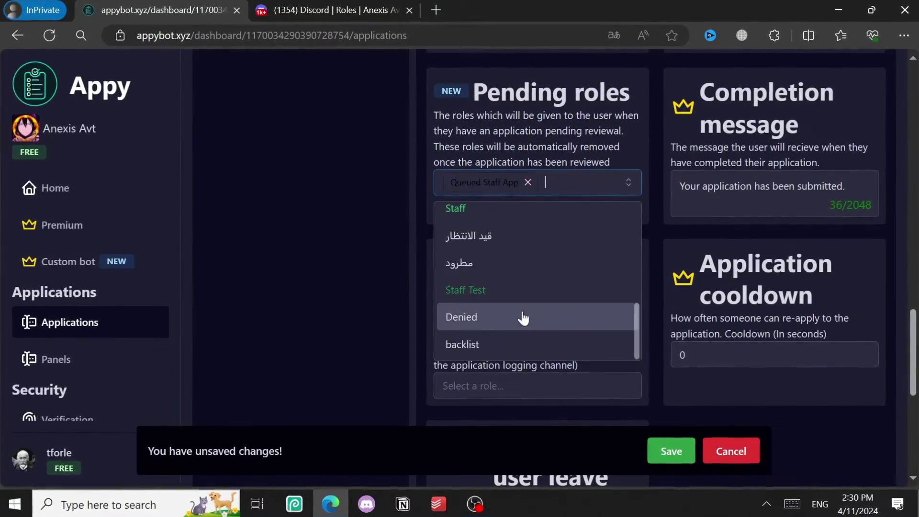
{"action": "left_click", "coordinate": [830, 134]}
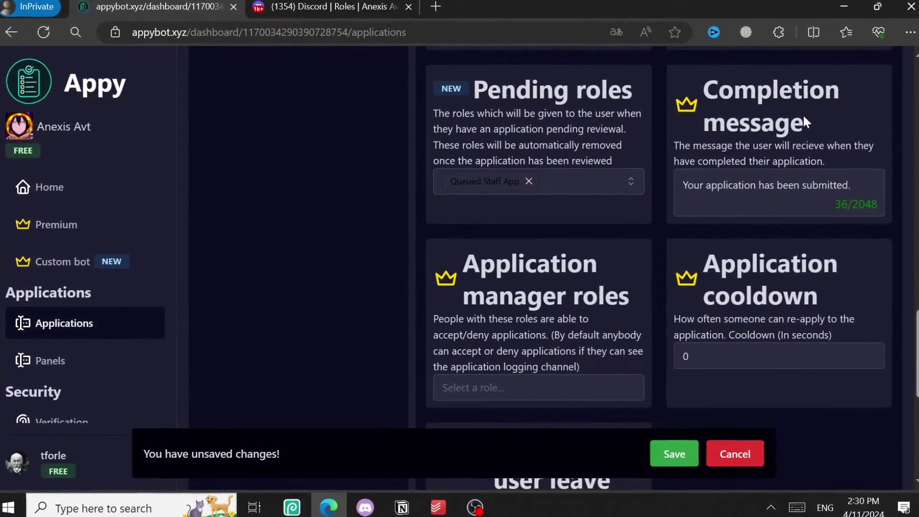
Try editing the completion message and dismiss the Premium upsell popup
{"action": "left_click", "coordinate": [792, 194]}
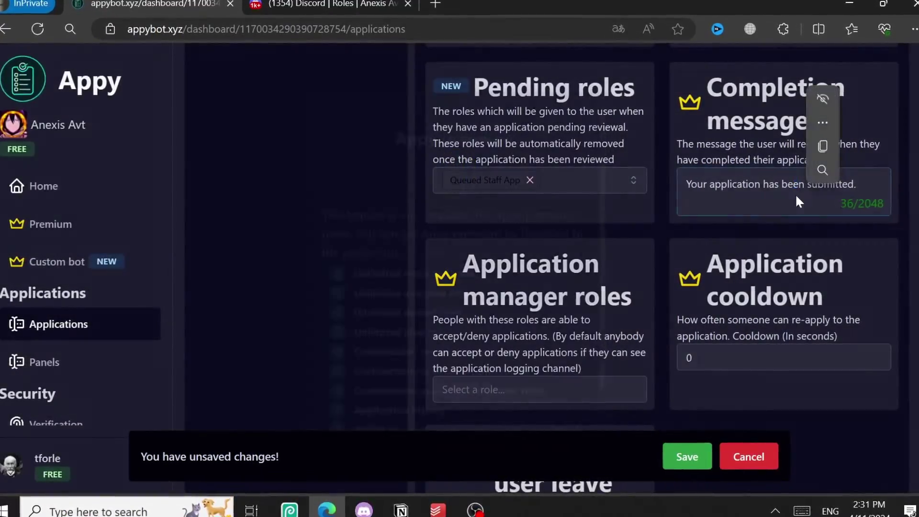
{"action": "left_click", "coordinate": [861, 191]}
{"action": "left_click", "coordinate": [900, 192]}
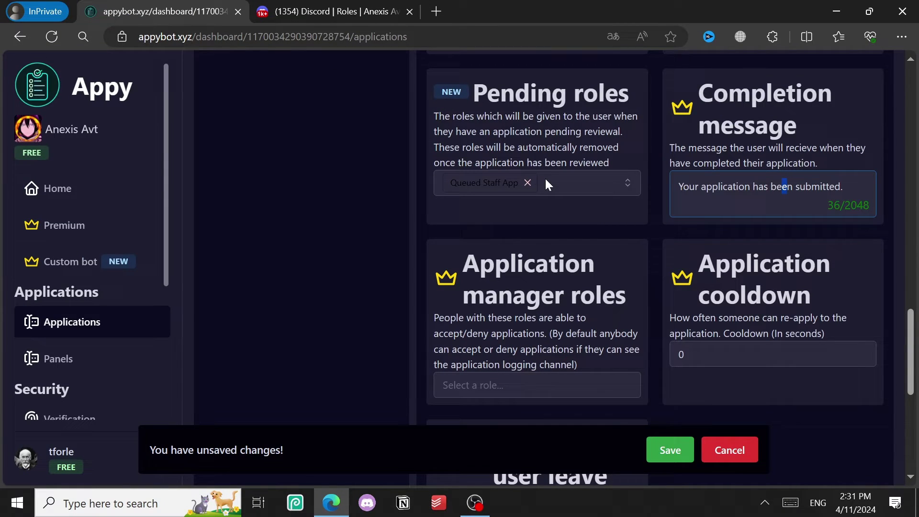
Delete the 'Do you like dogs?' and 'Do you like cats?' sample questions
{"action": "scroll", "coordinate": [548, 184], "scroll_direction": "down", "scroll_amount": 3}
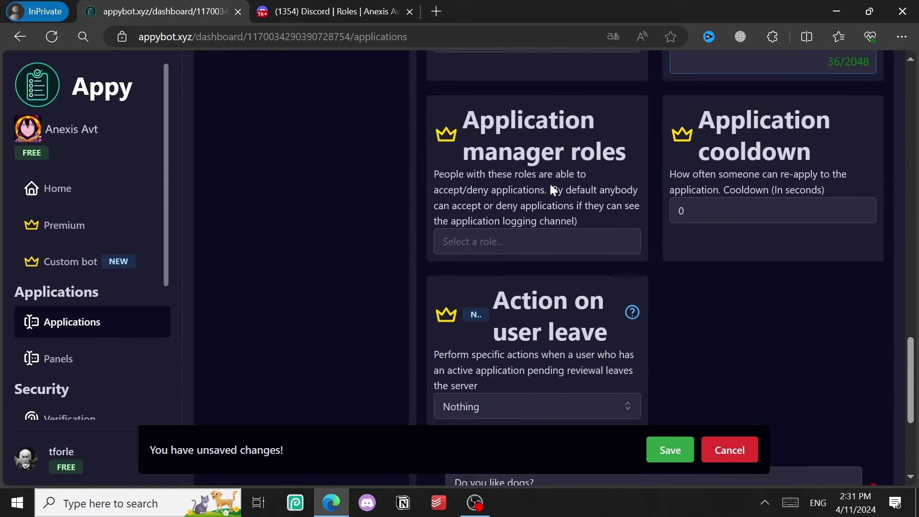
{"action": "scroll", "coordinate": [548, 239], "scroll_direction": "down", "scroll_amount": 3}
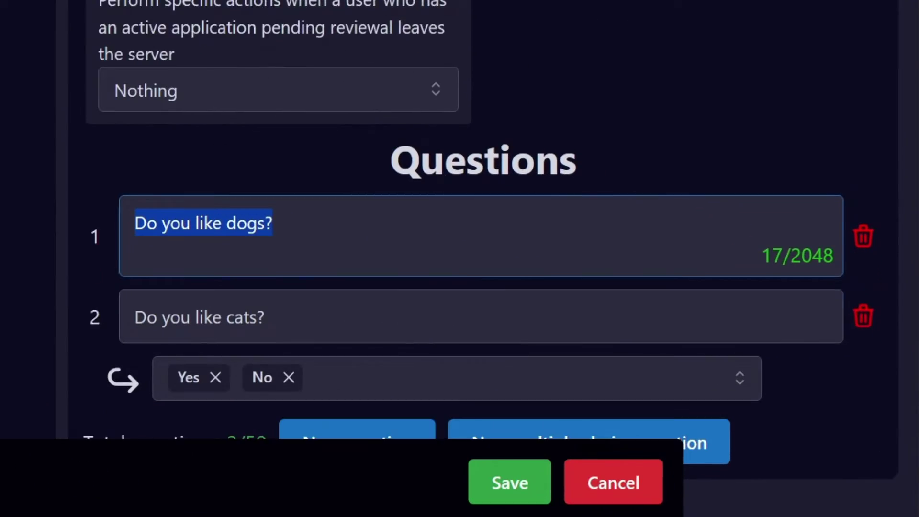
{"action": "scroll", "coordinate": [580, 344], "scroll_direction": "down", "scroll_amount": 2}
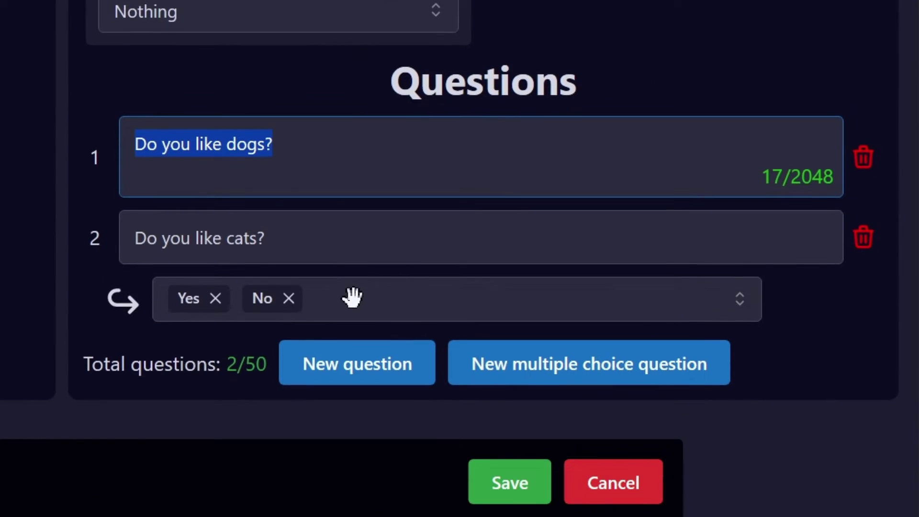
{"action": "left_click", "coordinate": [870, 167]}
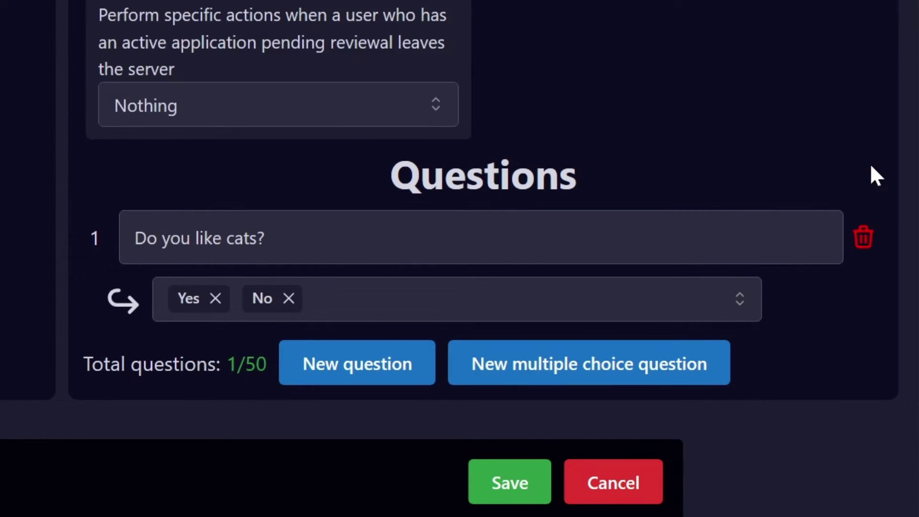
{"action": "left_click", "coordinate": [863, 238]}
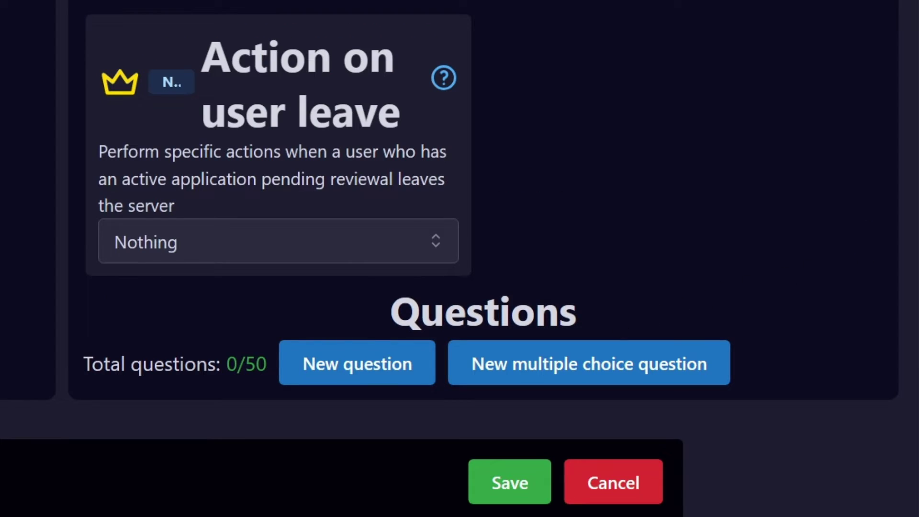
Add two free-text questions and one multiple choice question
{"action": "left_click", "coordinate": [385, 375]}
{"action": "type", "text": "do you like potatoes?"}
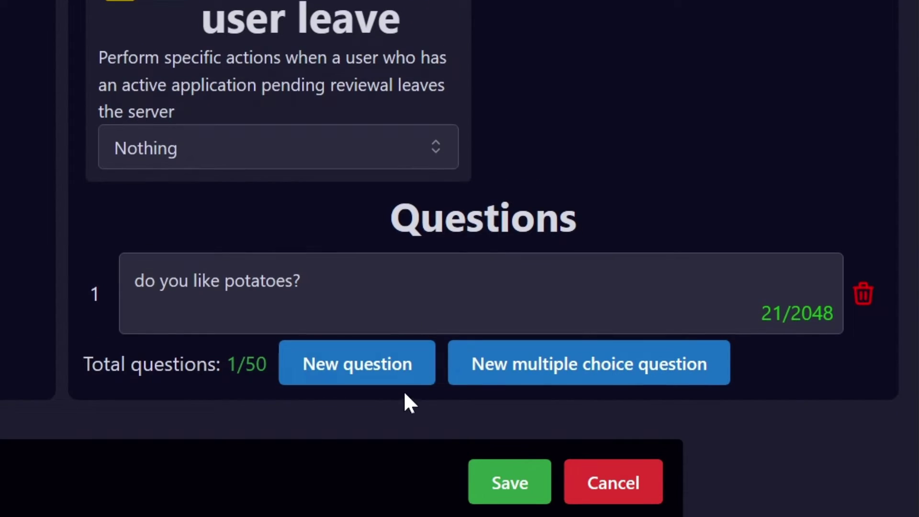
{"action": "left_click", "coordinate": [401, 376]}
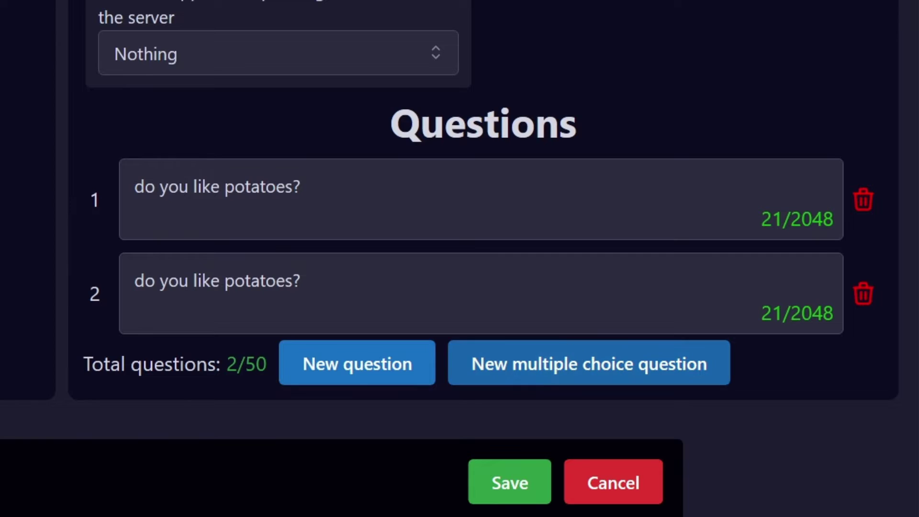
{"action": "left_click", "coordinate": [720, 366]}
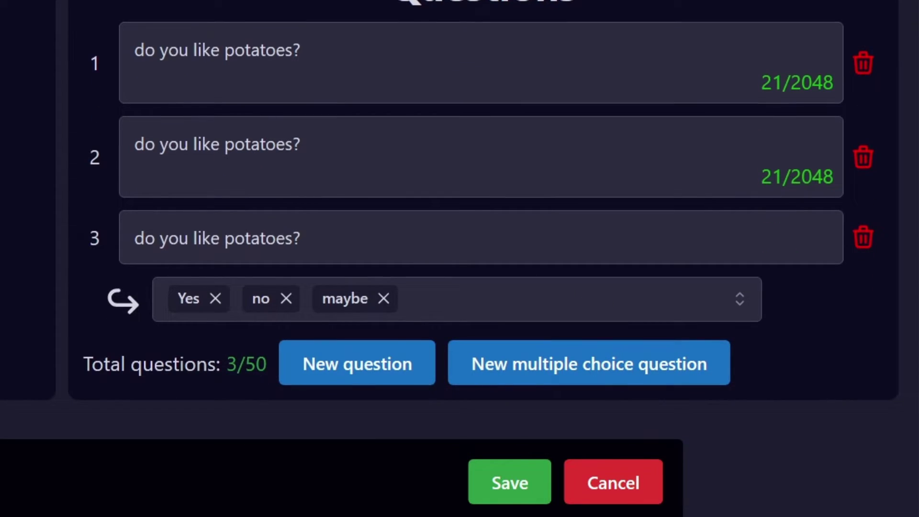
Reword the questions to 'What is your name?', 'Why did you choose us' and 'Are you +15 years old'
{"action": "triple_click", "coordinate": [217, 50]}
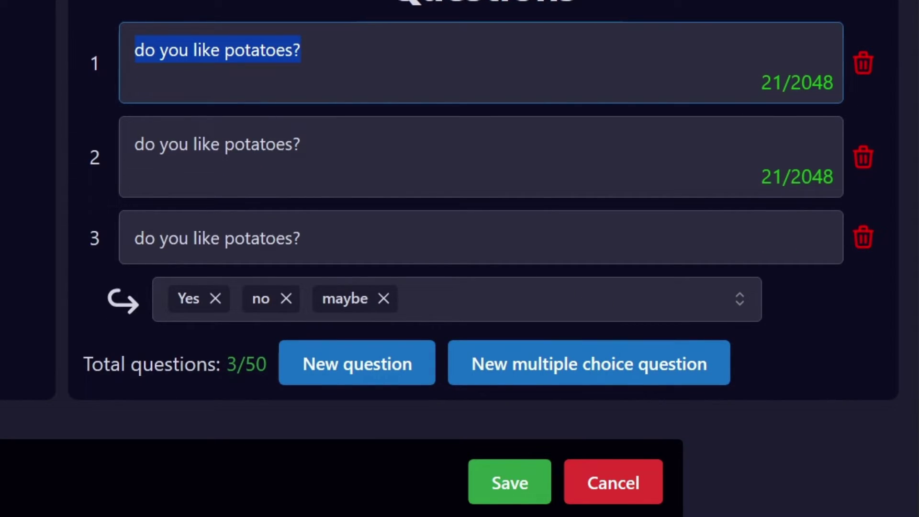
{"action": "type", "text": "W"}
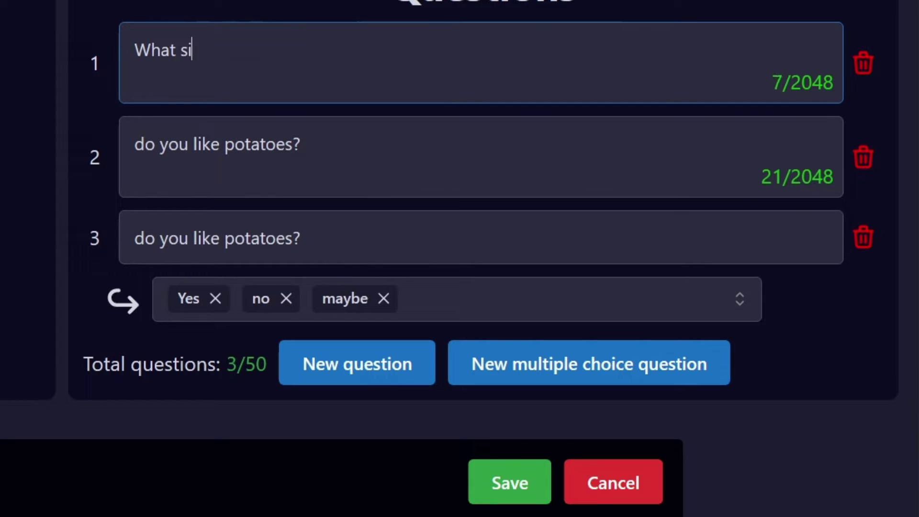
{"action": "type", "text": "hat is your name?"}
{"action": "left_click", "coordinate": [300, 144]}
{"action": "key", "text": "ctrl+a"}
{"action": "key", "text": "BackSpace"}
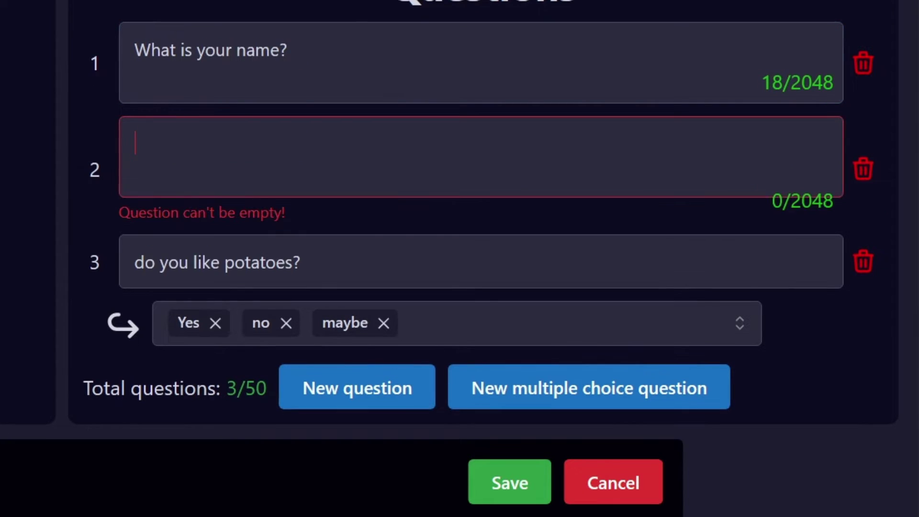
{"action": "type", "text": "Why did you choos"}
{"action": "key", "text": "BackSpace"}
{"action": "key", "text": "BackSpace"}
{"action": "key", "text": "BackSpace"}
{"action": "type", "text": "hoose us?"}
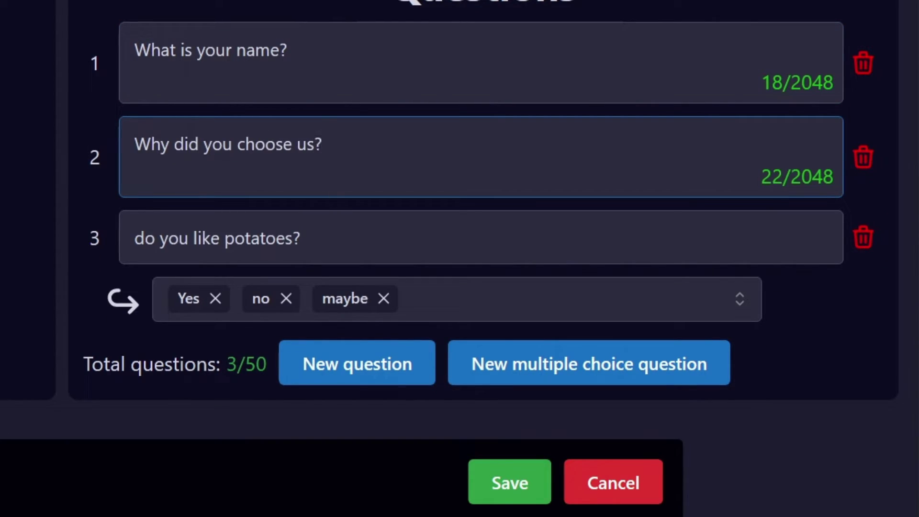
{"action": "left_click", "coordinate": [299, 238]}
{"action": "key", "text": "ctrl+a"}
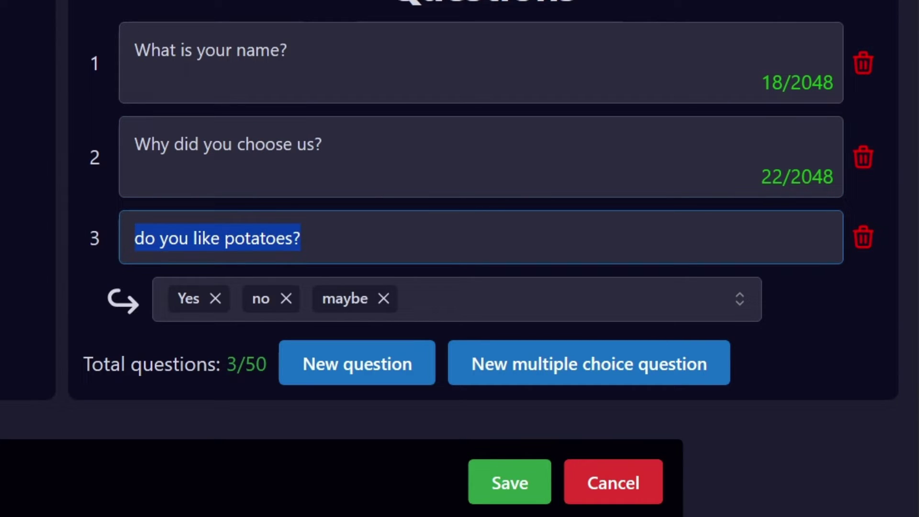
{"action": "type", "text": "A"}
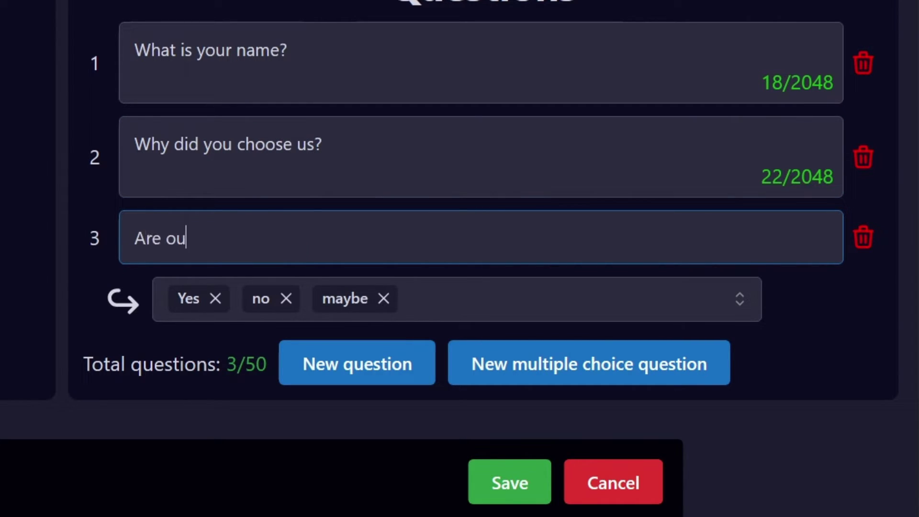
{"action": "type", "text": "re you +15 years old"}
Remove the maybe answer so the age question offers only Yes/No, then save
{"action": "left_click", "coordinate": [384, 298]}
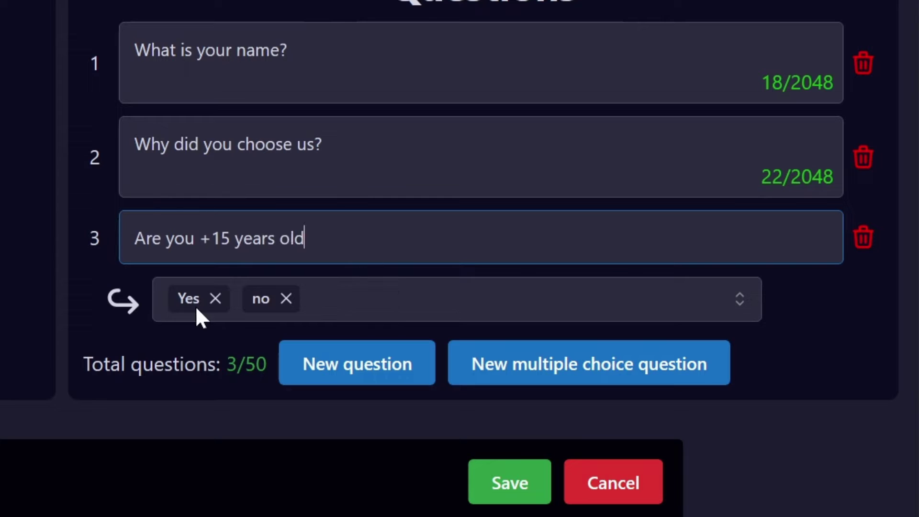
{"action": "left_click", "coordinate": [308, 298]}
{"action": "type", "text": "vvv"}
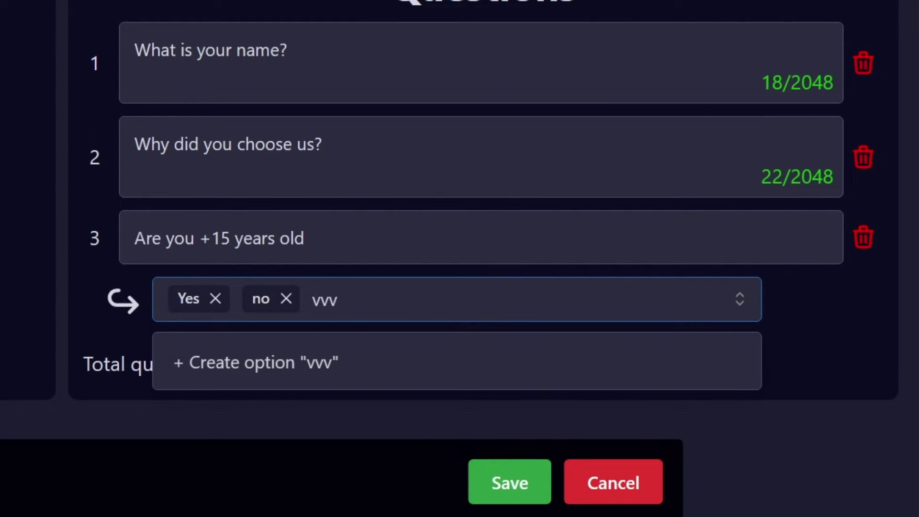
{"action": "left_click", "coordinate": [355, 380]}
{"action": "left_click", "coordinate": [361, 298]}
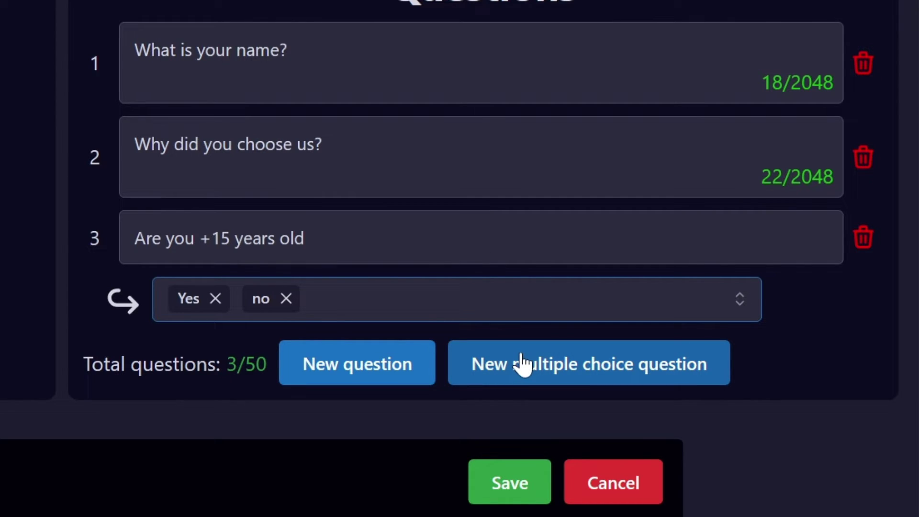
{"action": "left_click", "coordinate": [544, 476]}
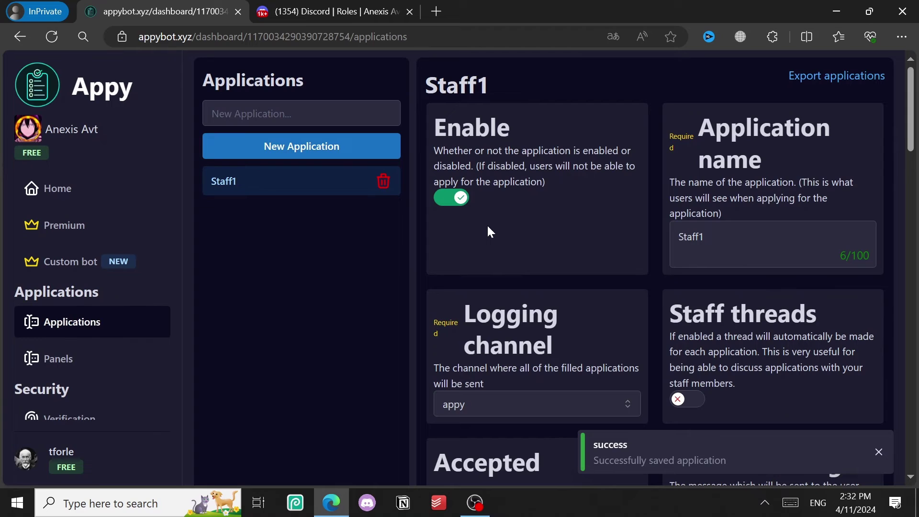
Go to the Panels page, close Discord's role settings, and return to the dashboard
{"action": "scroll", "coordinate": [488, 229], "scroll_direction": "down", "scroll_amount": 15}
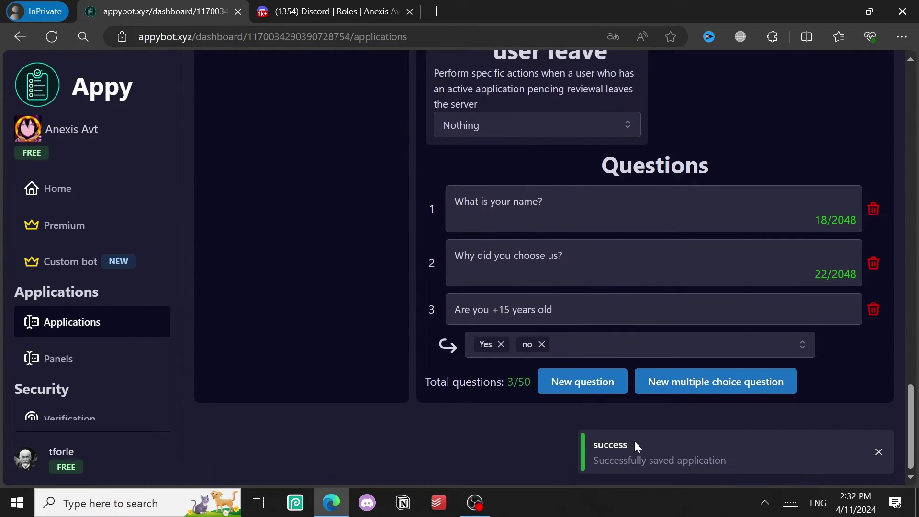
{"action": "scroll", "coordinate": [617, 354], "scroll_direction": "up", "scroll_amount": 15}
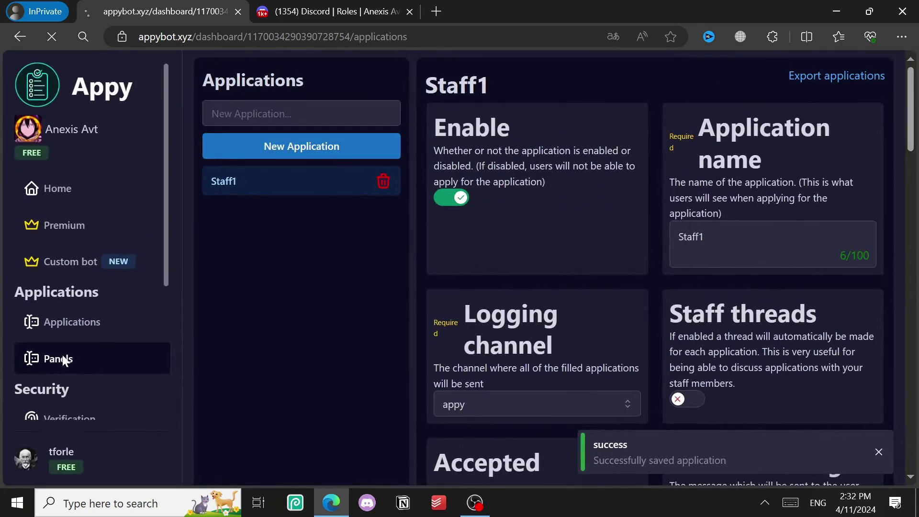
{"action": "left_click", "coordinate": [81, 411]}
{"action": "left_click", "coordinate": [330, 7]}
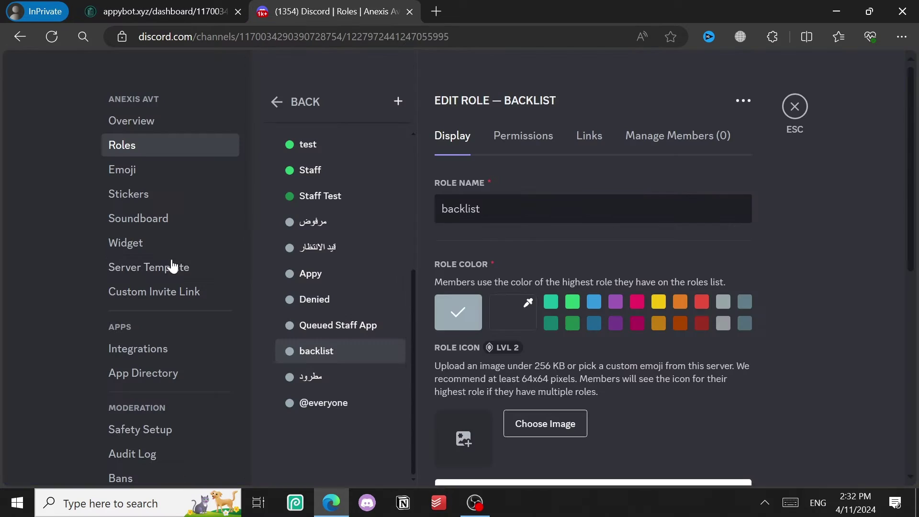
{"action": "key", "text": "Escape"}
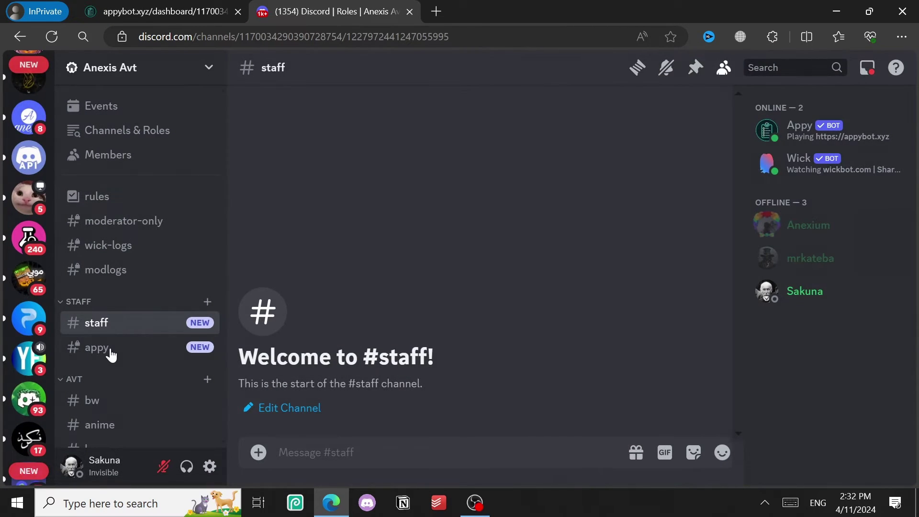
{"action": "left_click", "coordinate": [179, 6]}
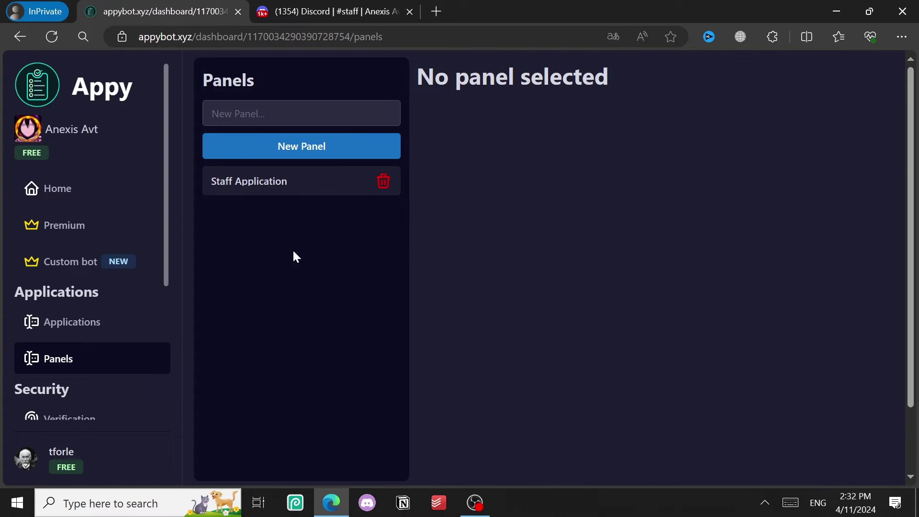
Delete the old Staff Application panel
{"action": "left_click", "coordinate": [275, 119]}
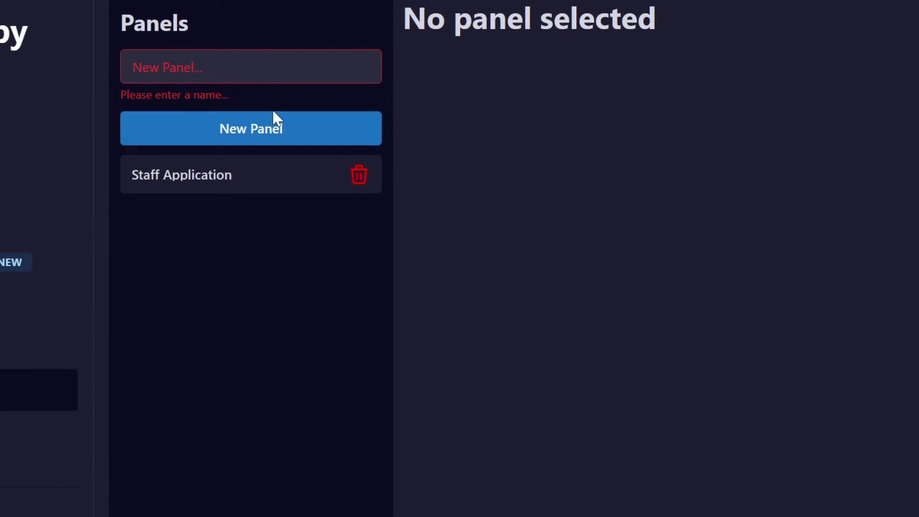
{"action": "left_click", "coordinate": [367, 180]}
{"action": "key", "text": "Return"}
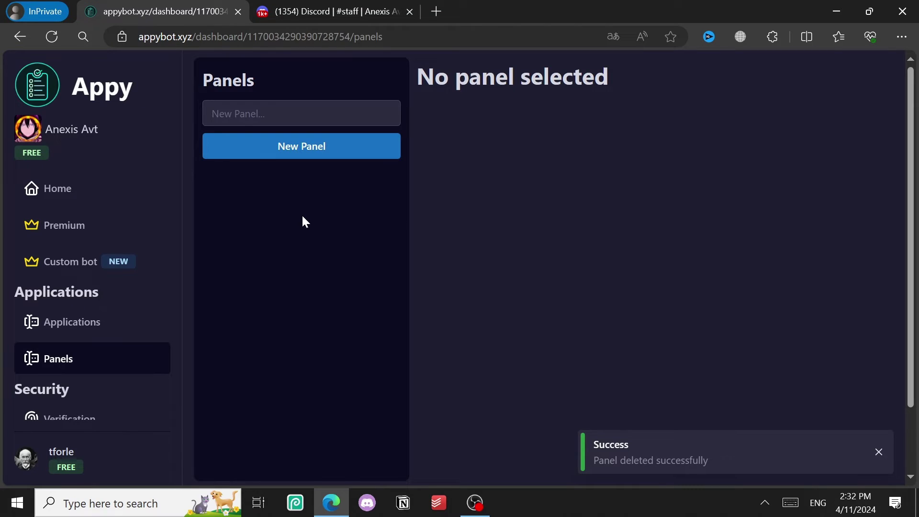
Create a new panel named 'Staff One Applications'
{"action": "left_click", "coordinate": [301, 113]}
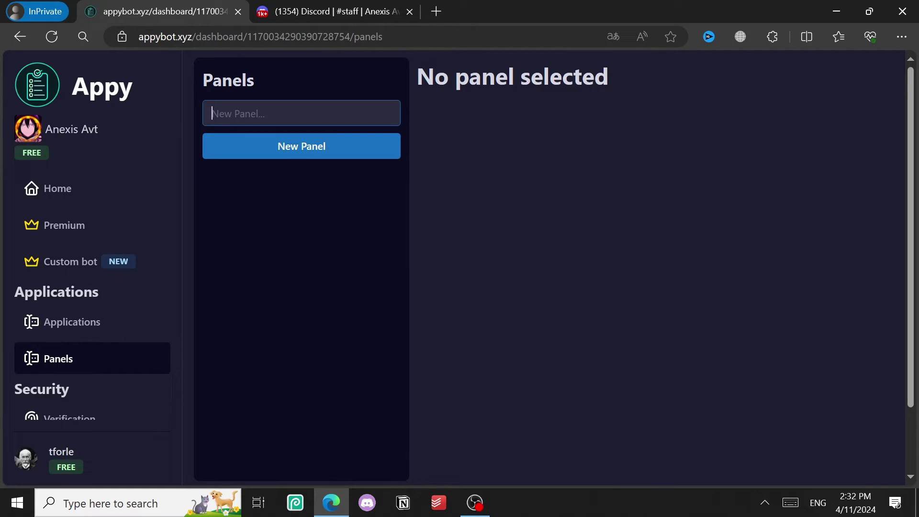
{"action": "type", "text": "S"}
{"action": "type", "text": "taff One Applications"}
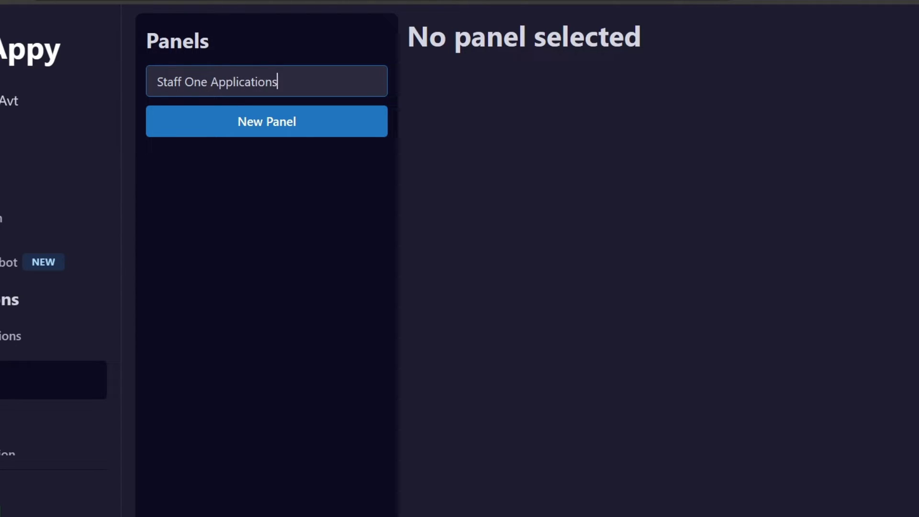
{"action": "left_click", "coordinate": [269, 122]}
Set the panel's channel to staff
{"action": "left_click_drag", "start_coordinate": [541, 174], "coordinate": [442, 173]}
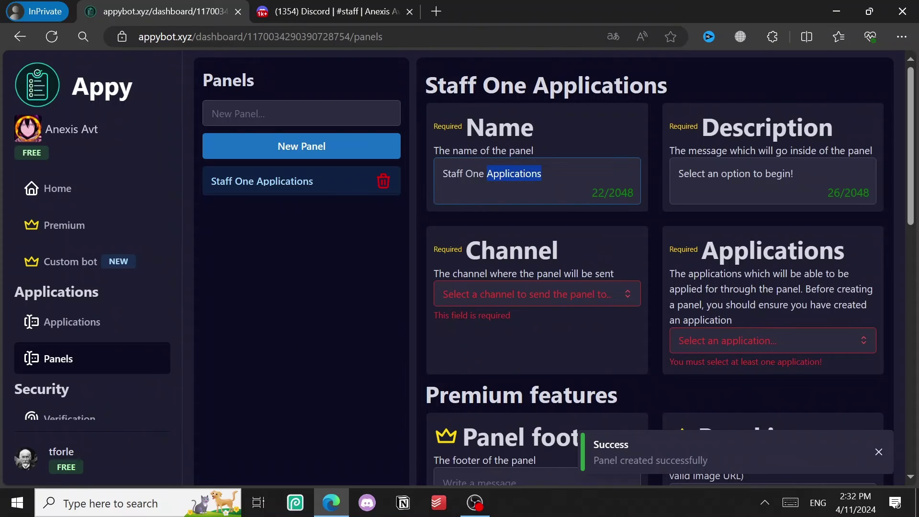
{"action": "double_click", "coordinate": [778, 173]}
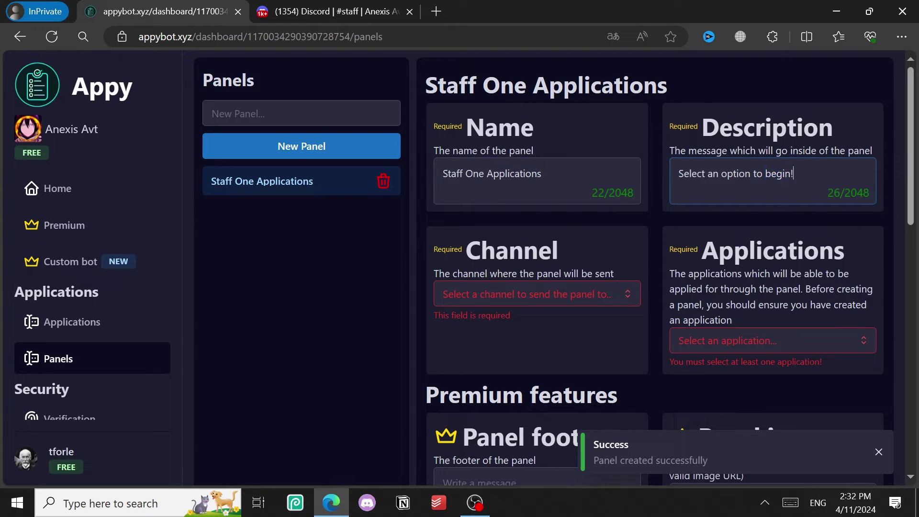
{"action": "left_click", "coordinate": [536, 294]}
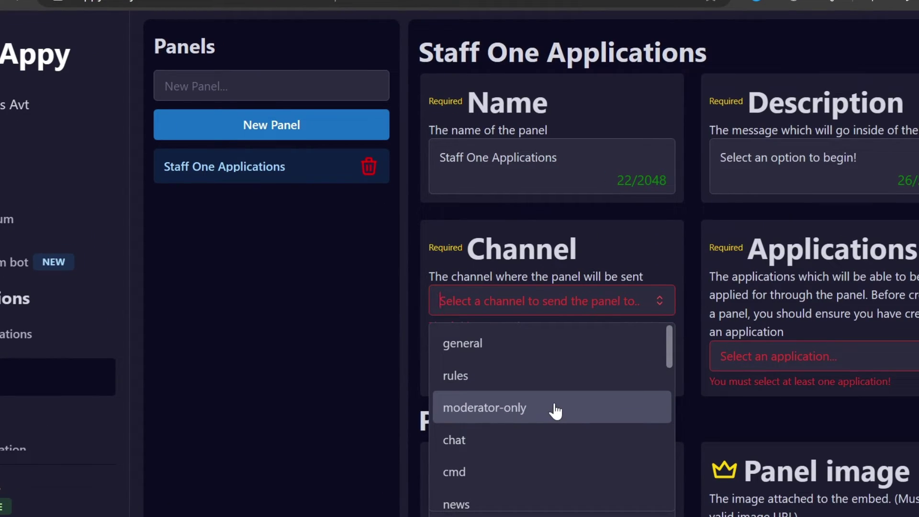
{"action": "scroll", "coordinate": [555, 411], "scroll_direction": "down", "scroll_amount": 10}
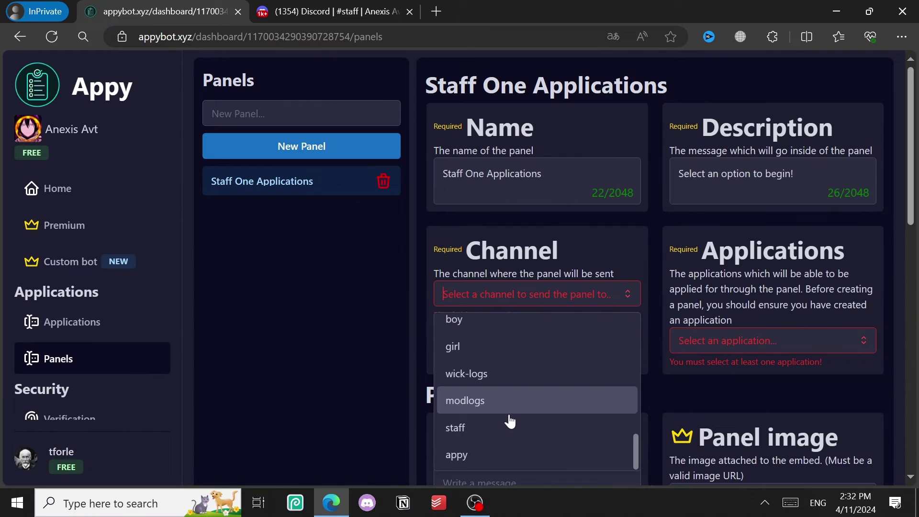
{"action": "key", "text": "Escape"}
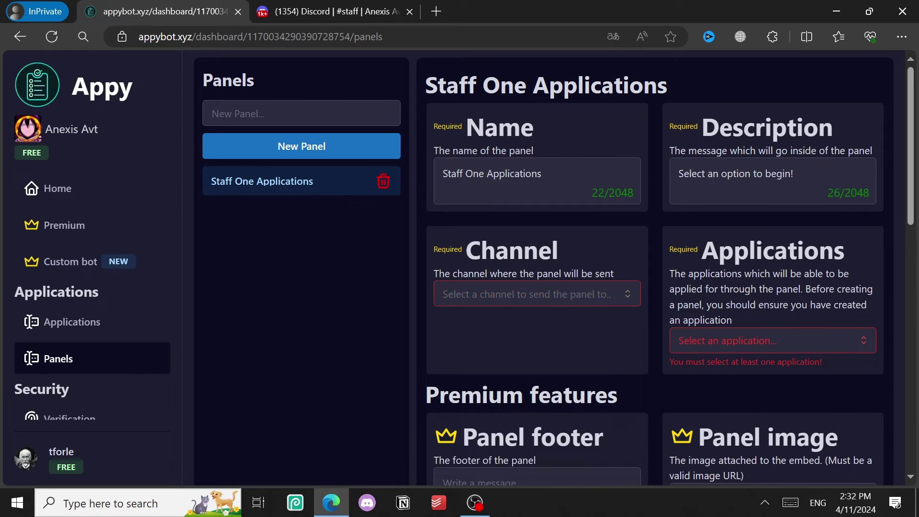
{"action": "type", "text": "staff"}
Attach the Staff1 application to the panel and save it
{"action": "left_click", "coordinate": [791, 350]}
{"action": "left_click", "coordinate": [753, 378]}
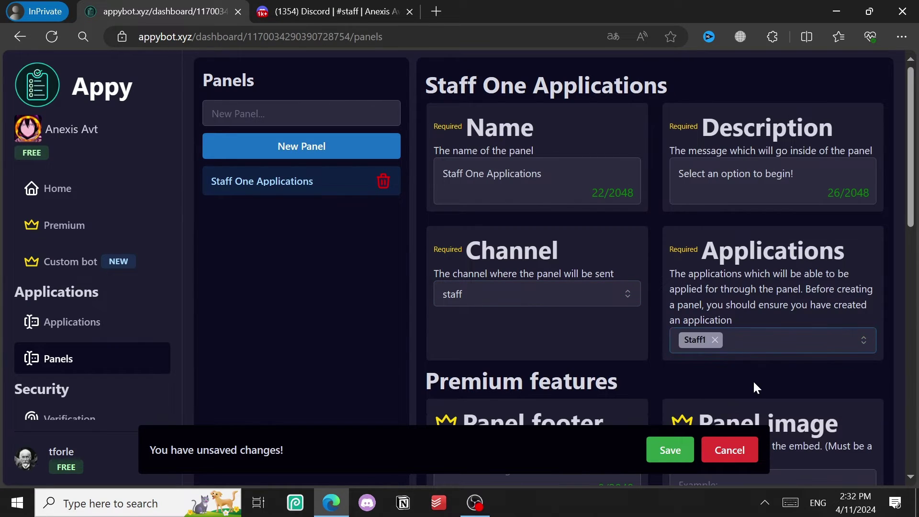
{"action": "scroll", "coordinate": [777, 337], "scroll_direction": "down", "scroll_amount": 10}
{"action": "scroll", "coordinate": [777, 337], "scroll_direction": "down", "scroll_amount": 2}
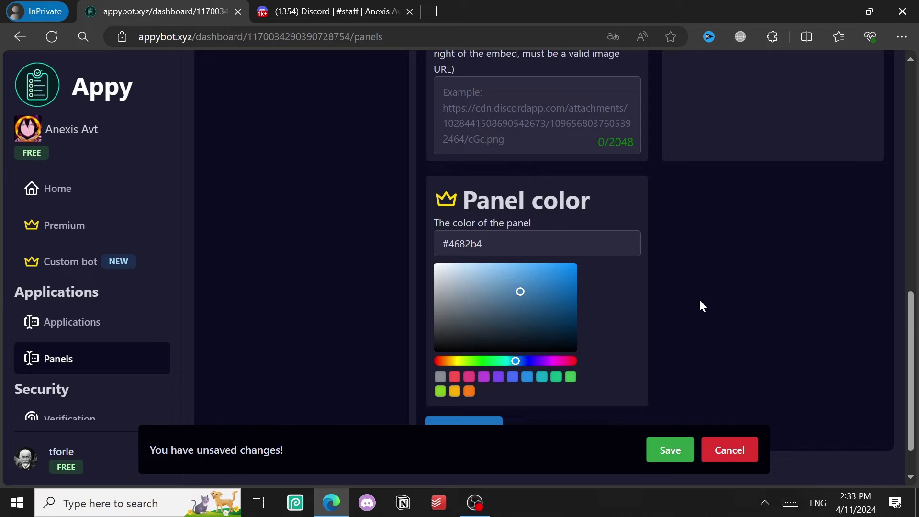
{"action": "scroll", "coordinate": [570, 267], "scroll_direction": "up", "scroll_amount": 8}
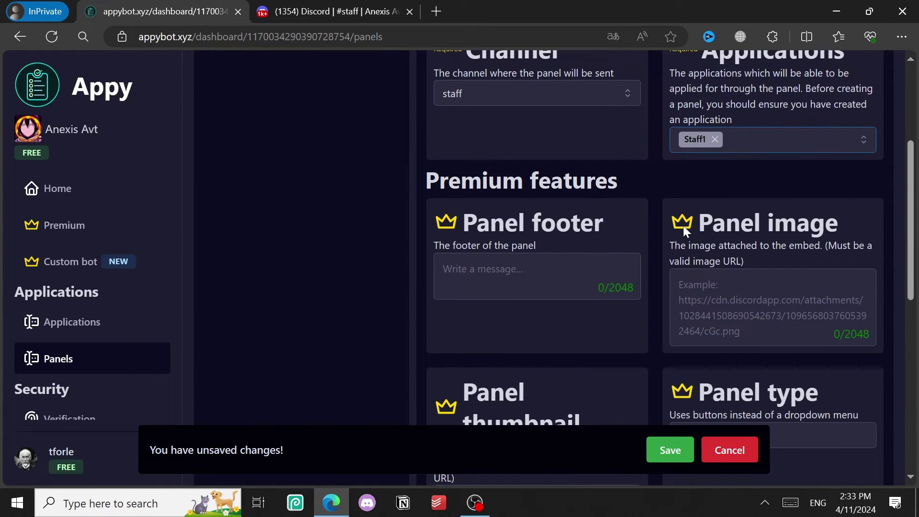
{"action": "key", "text": "Tab"}
{"action": "scroll", "coordinate": [653, 228], "scroll_direction": "down", "scroll_amount": 8}
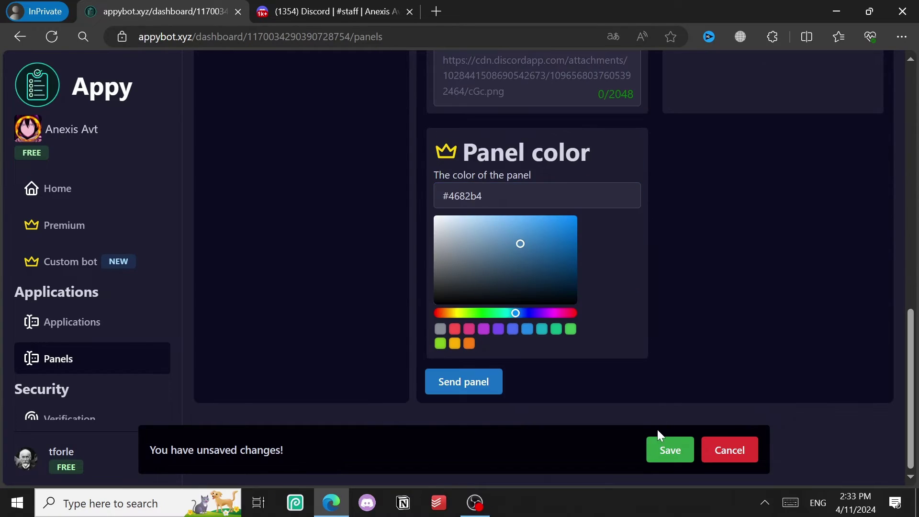
{"action": "left_click", "coordinate": [667, 448]}
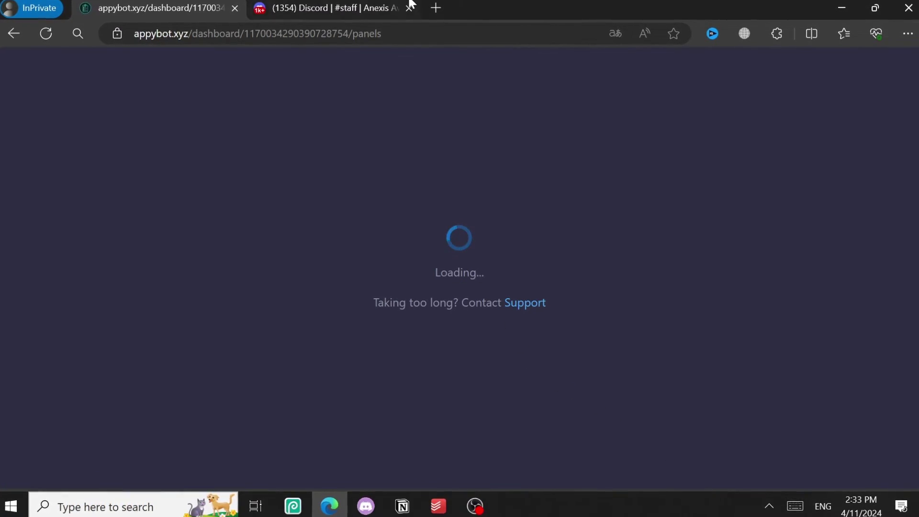
View the Staff One Applications panel posted in Discord's #staff channel
{"action": "left_click", "coordinate": [383, 10]}
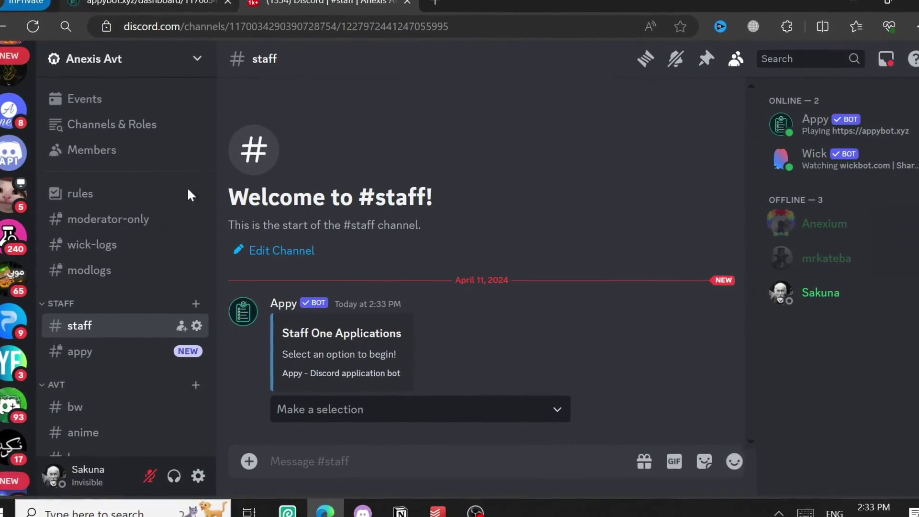
{"action": "triple_click", "coordinate": [383, 304]}
{"action": "left_click", "coordinate": [144, 4]}
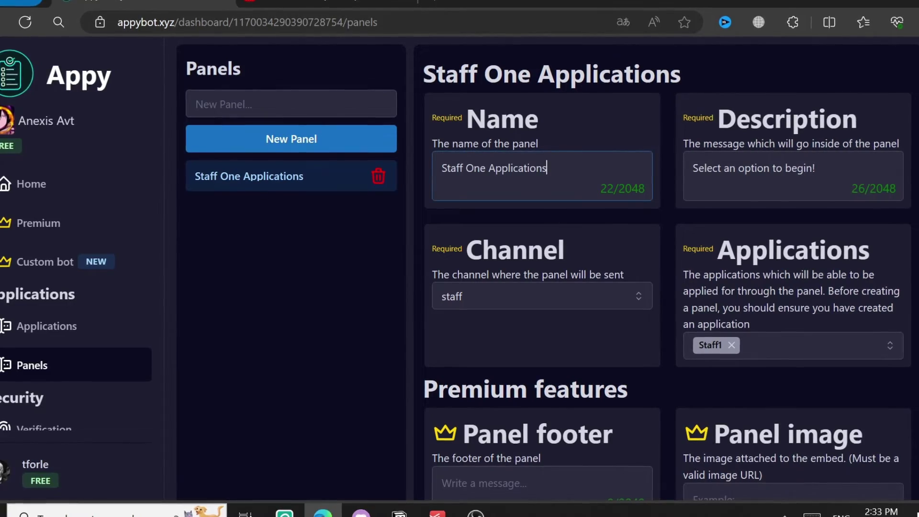
Append 'Lets go' to the panel description, save, and check it in Discord
{"action": "left_click", "coordinate": [813, 170]}
{"action": "type", "text": "Le"}
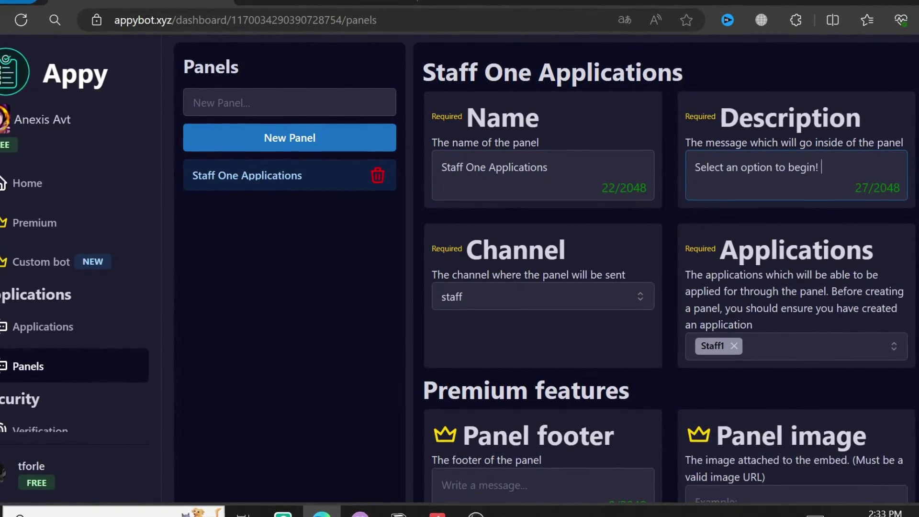
{"action": "type", "text": "ts "}
{"action": "type", "text": "go"}
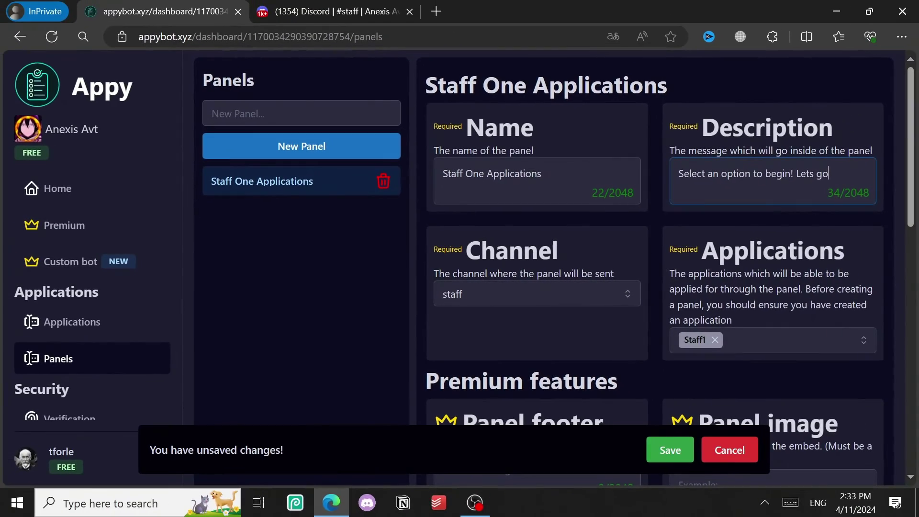
{"action": "left_click", "coordinate": [682, 459]}
{"action": "left_click", "coordinate": [383, 7]}
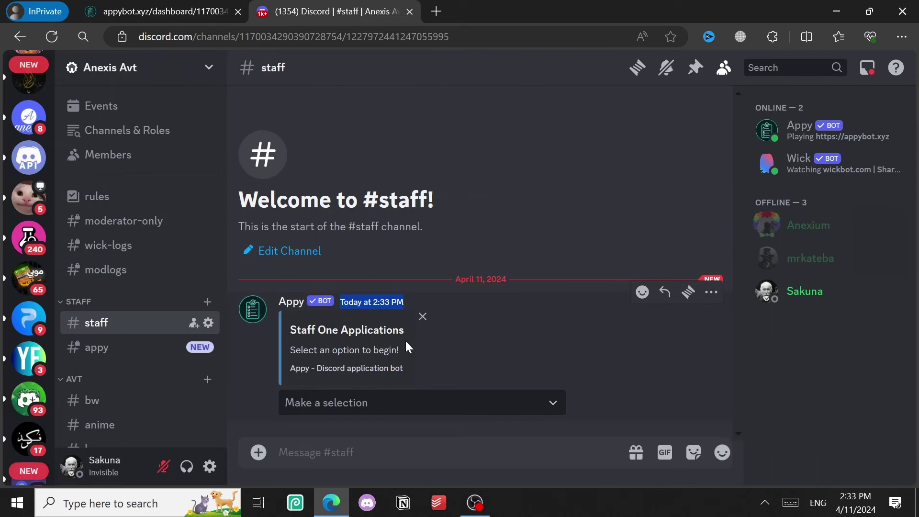
Delete the outdated panel message and start a Staff1 application from the panel
{"action": "key", "text": "shift"}
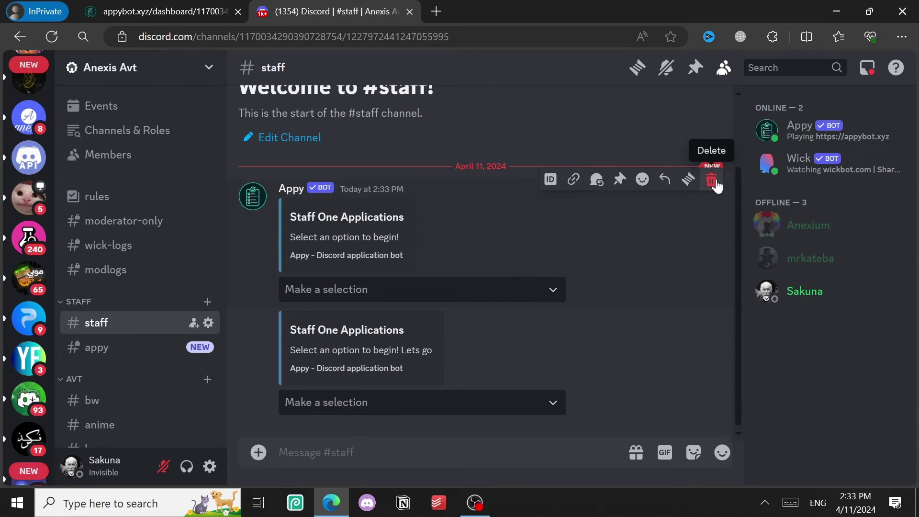
{"action": "left_click", "coordinate": [713, 181], "text": "shift"}
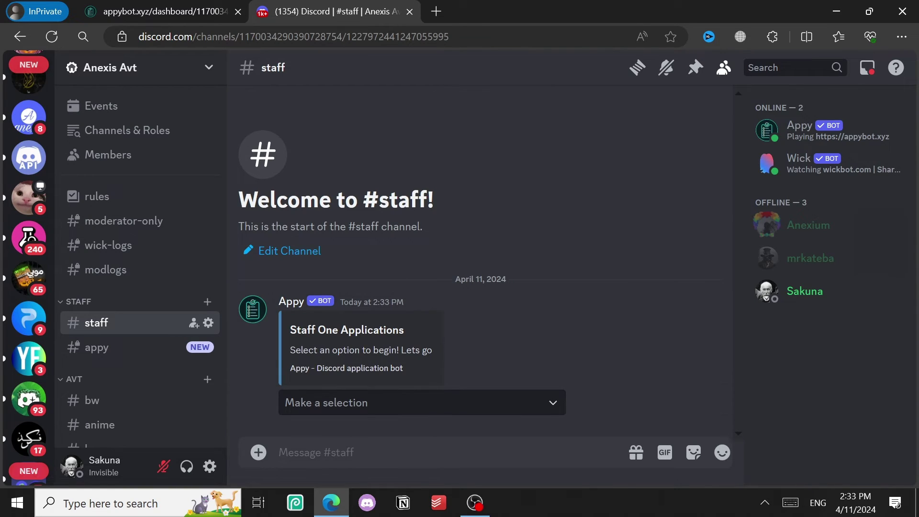
{"action": "left_click", "coordinate": [496, 406]}
{"action": "left_click", "coordinate": [366, 423]}
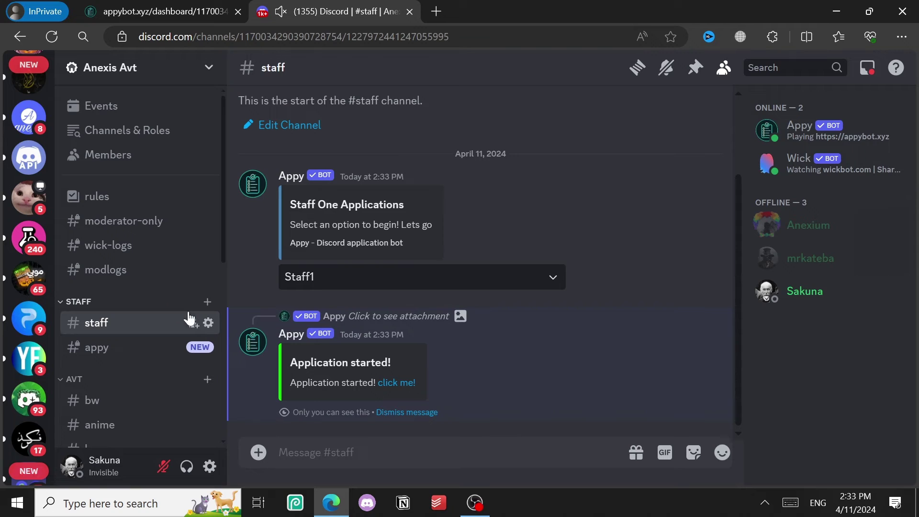
Open the application in the Appy DM, confirm applying, and answer the name question
{"action": "left_click", "coordinate": [393, 383]}
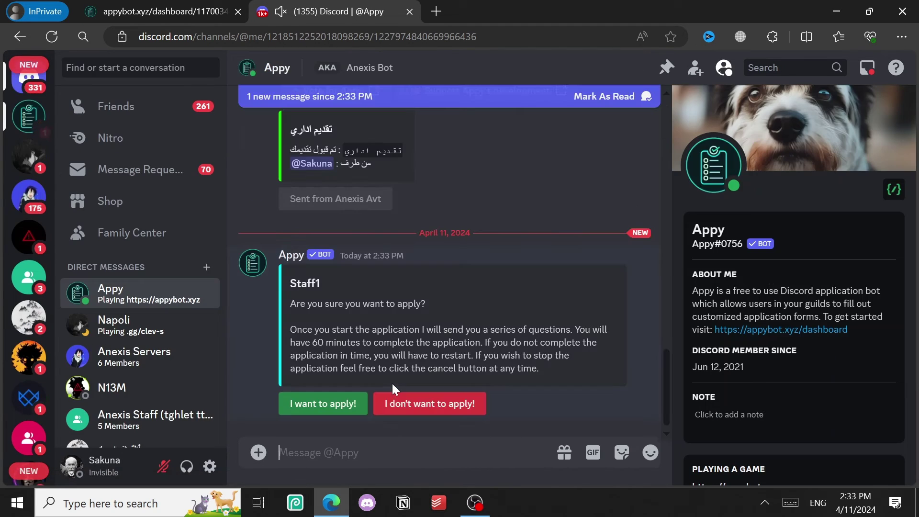
{"action": "left_click", "coordinate": [724, 67]}
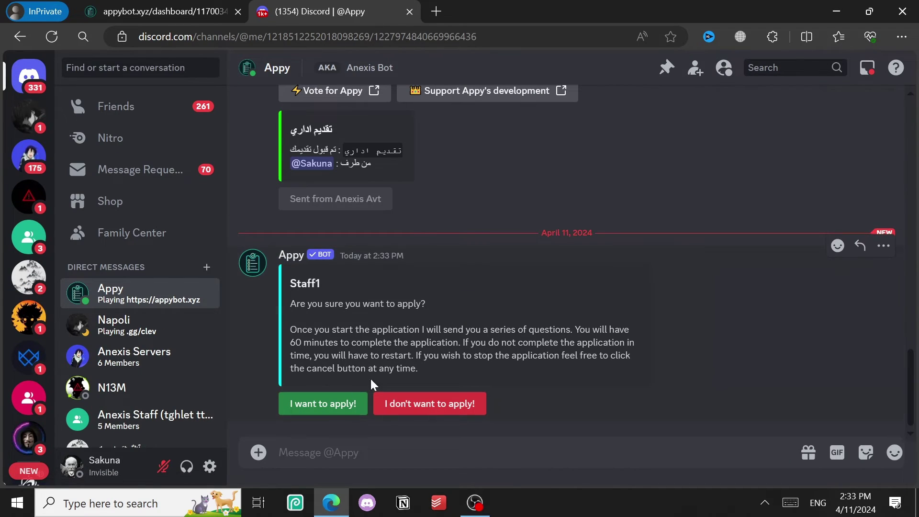
{"action": "left_click", "coordinate": [324, 406]}
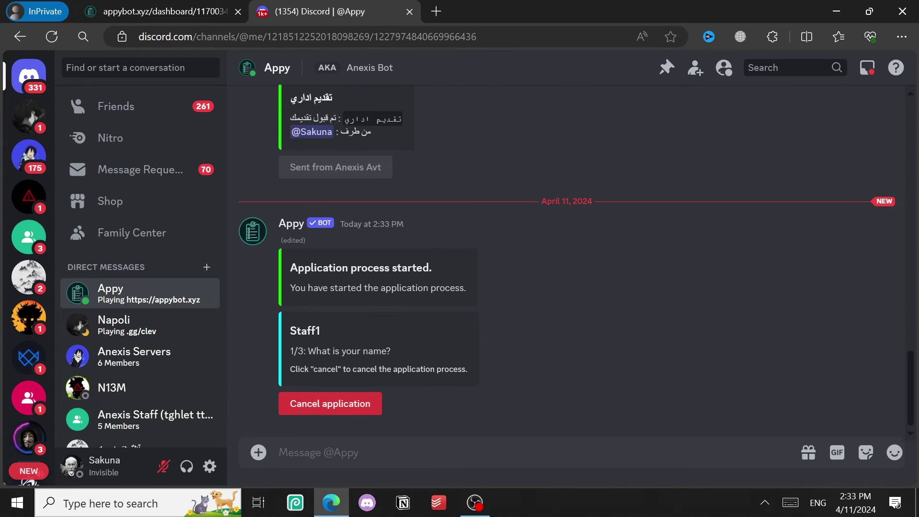
{"action": "type", "text": "Anexis"}
{"action": "key", "text": "Return"}
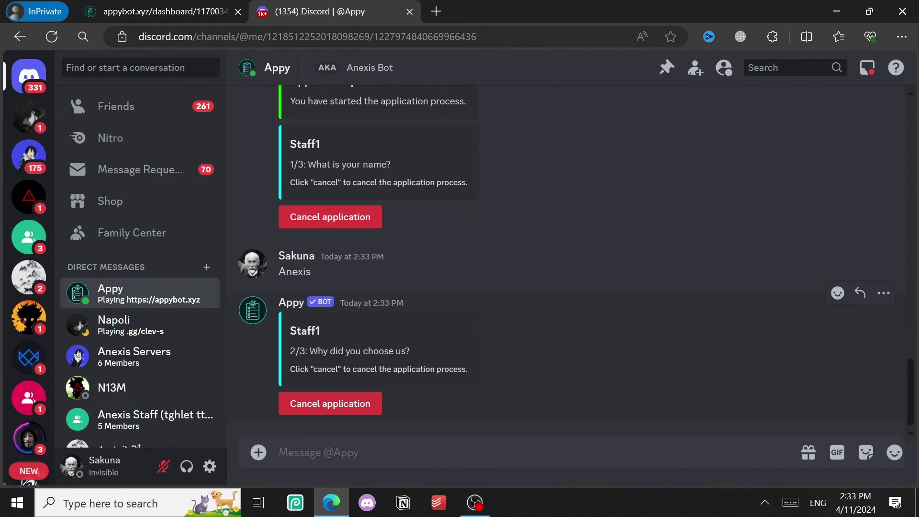
Answer 'idk' to the why-did-you-choose-us question
{"action": "left_click_drag", "start_coordinate": [310, 351], "coordinate": [463, 355]}
{"action": "left_click", "coordinate": [478, 438]}
{"action": "type", "text": "idk"}
{"action": "key", "text": "Return"}
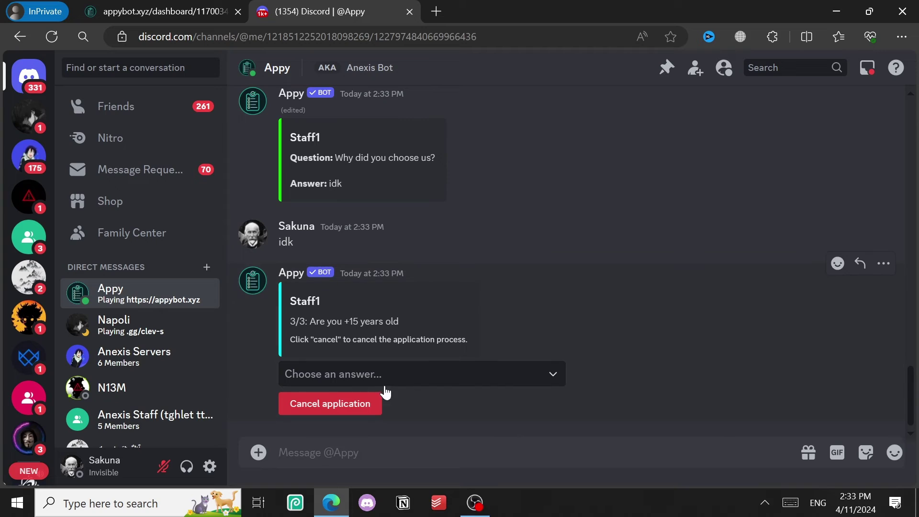
Answer Yes to the age question and verify the submission confirmation
{"action": "left_click", "coordinate": [454, 381]}
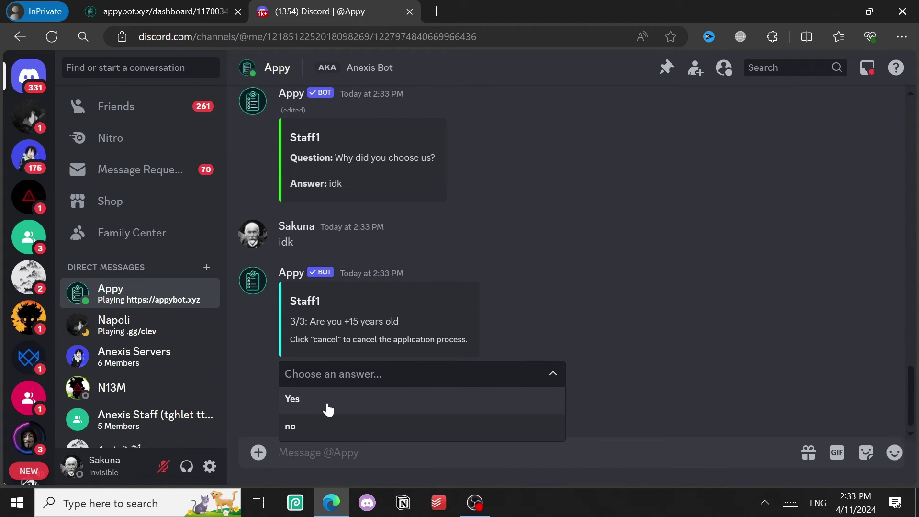
{"action": "left_click", "coordinate": [440, 401]}
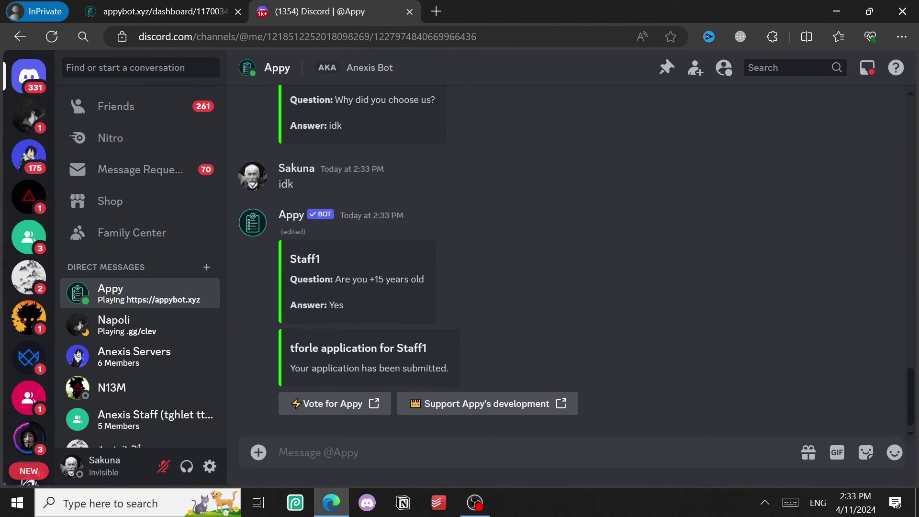
{"action": "scroll", "coordinate": [29, 316], "scroll_direction": "down", "scroll_amount": 3}
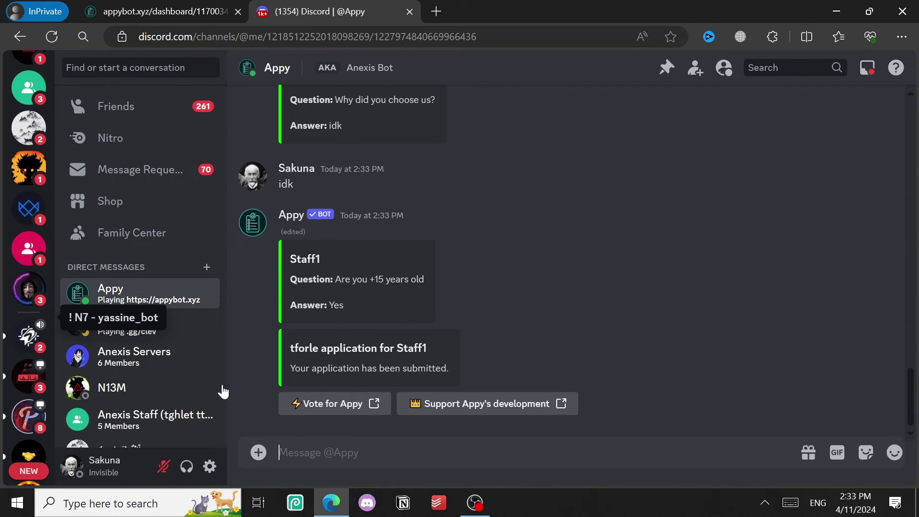
{"action": "left_click_drag", "start_coordinate": [321, 348], "coordinate": [426, 348]}
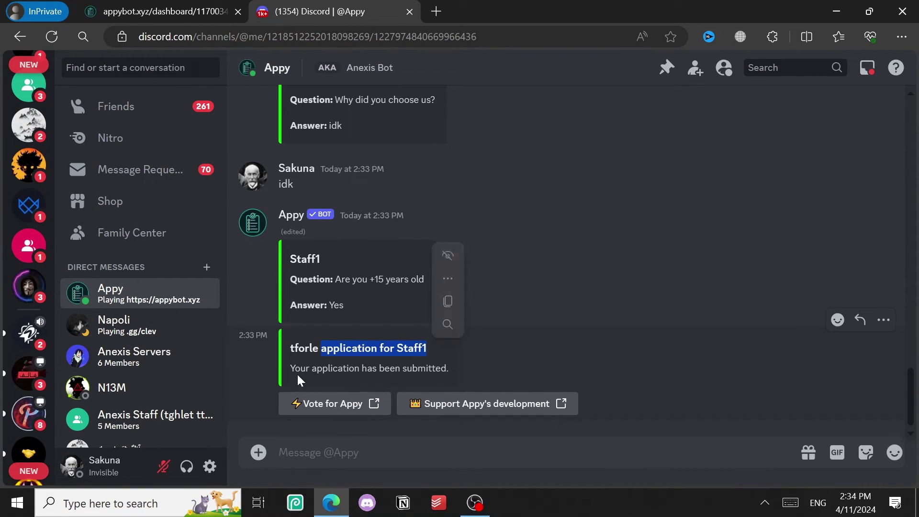
{"action": "left_click_drag", "start_coordinate": [290, 368], "coordinate": [362, 368]}
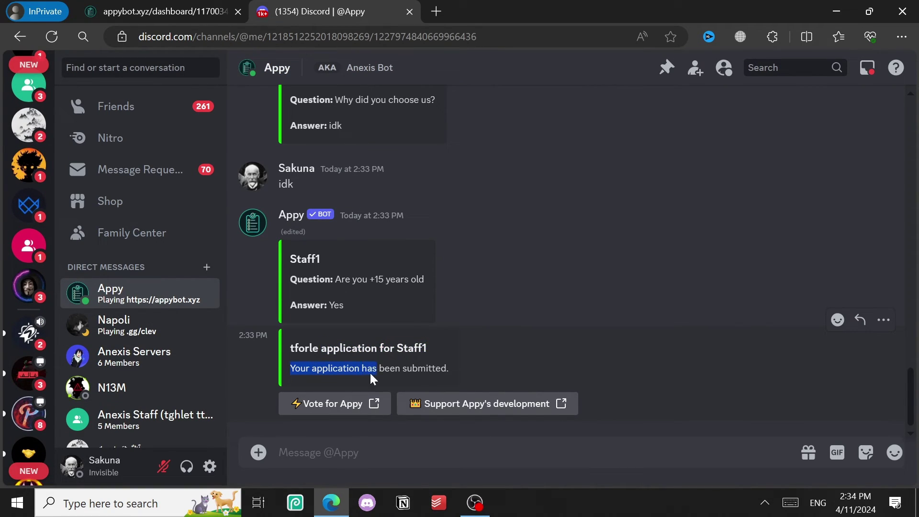
{"action": "scroll", "coordinate": [29, 215], "scroll_direction": "down", "scroll_amount": 5}
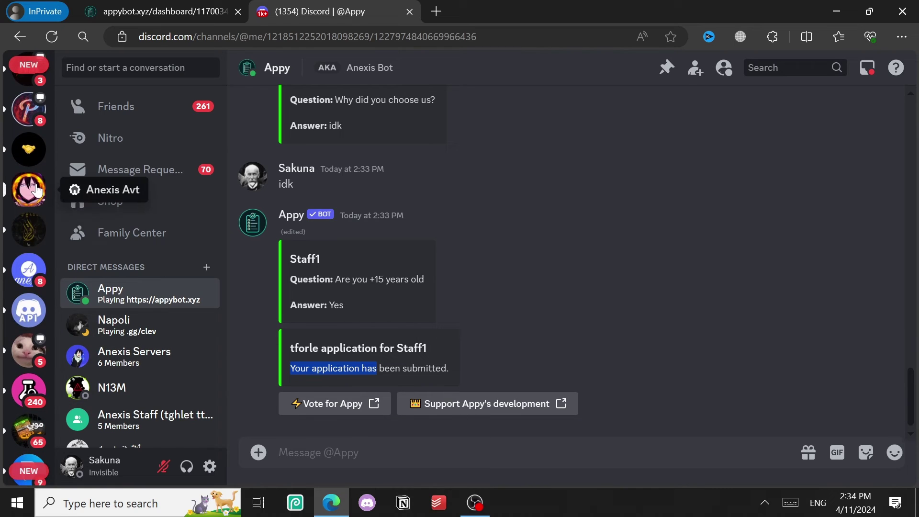
{"action": "left_click", "coordinate": [37, 190]}
Open #appy and accept the Staff1 application embed
{"action": "left_click", "coordinate": [136, 351]}
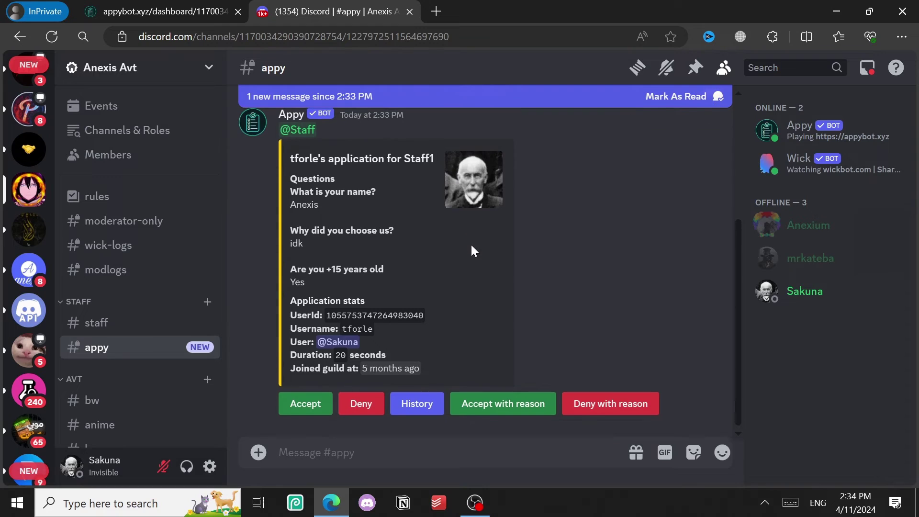
{"action": "scroll", "coordinate": [470, 243], "scroll_direction": "down", "scroll_amount": 1}
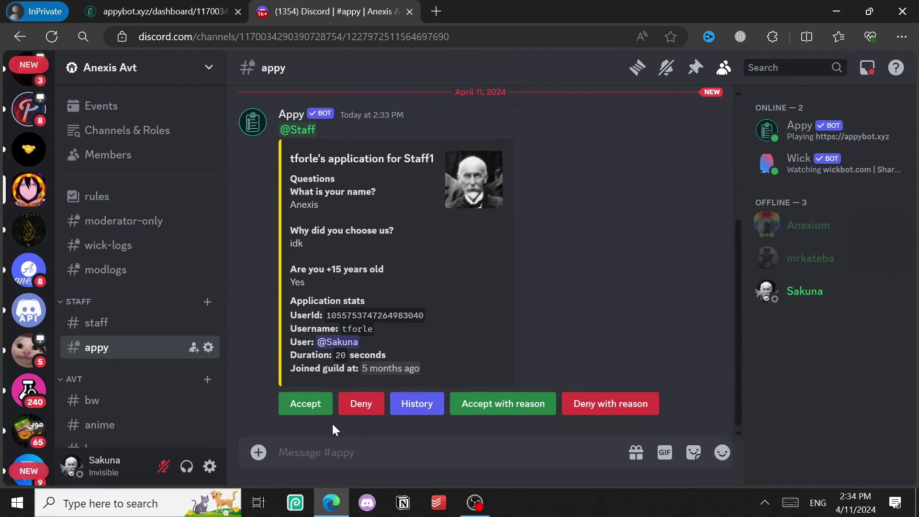
{"action": "left_click", "coordinate": [309, 405]}
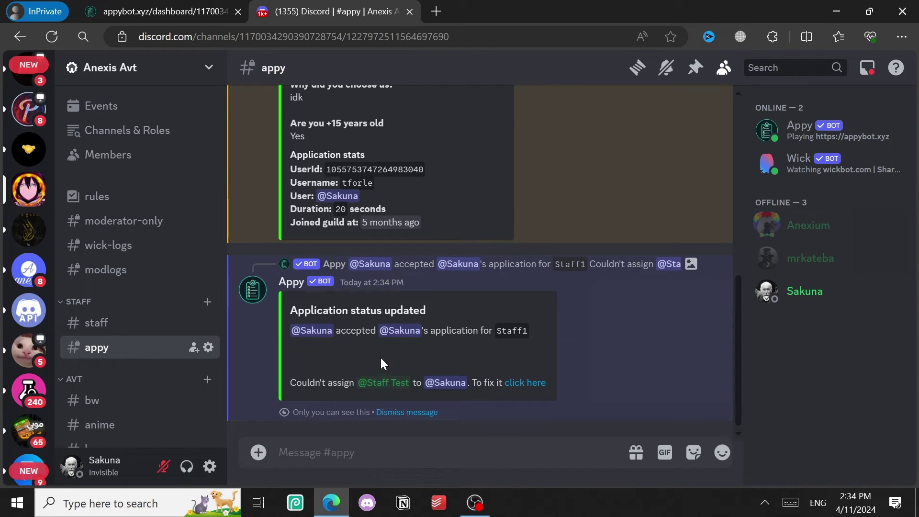
Drag the Appy role above Staff and Staff Test in Server Settings > Roles
{"action": "left_click", "coordinate": [170, 75]}
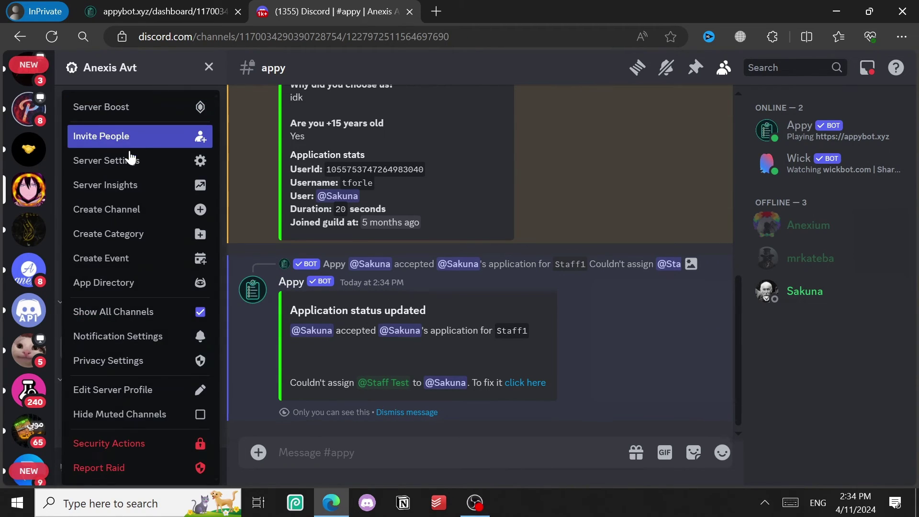
{"action": "left_click", "coordinate": [130, 159]}
{"action": "left_click", "coordinate": [162, 148]}
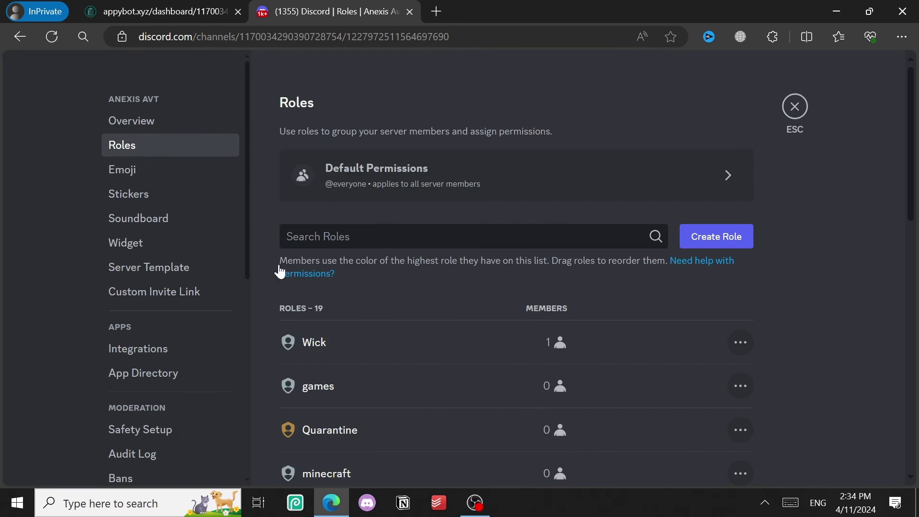
{"action": "scroll", "coordinate": [460, 396], "scroll_direction": "down", "scroll_amount": 10}
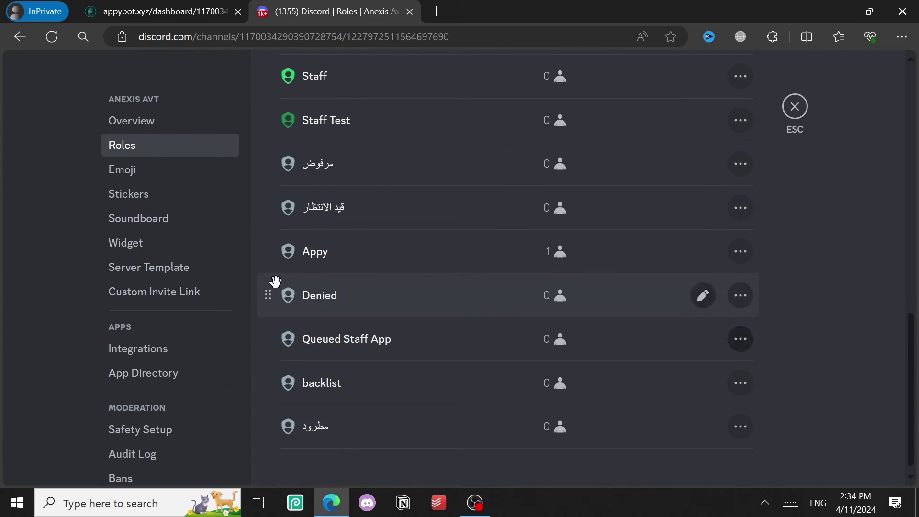
{"action": "left_click_drag", "start_coordinate": [263, 241], "coordinate": [261, 76]}
{"action": "scroll", "coordinate": [276, 154], "scroll_direction": "up", "scroll_amount": 3}
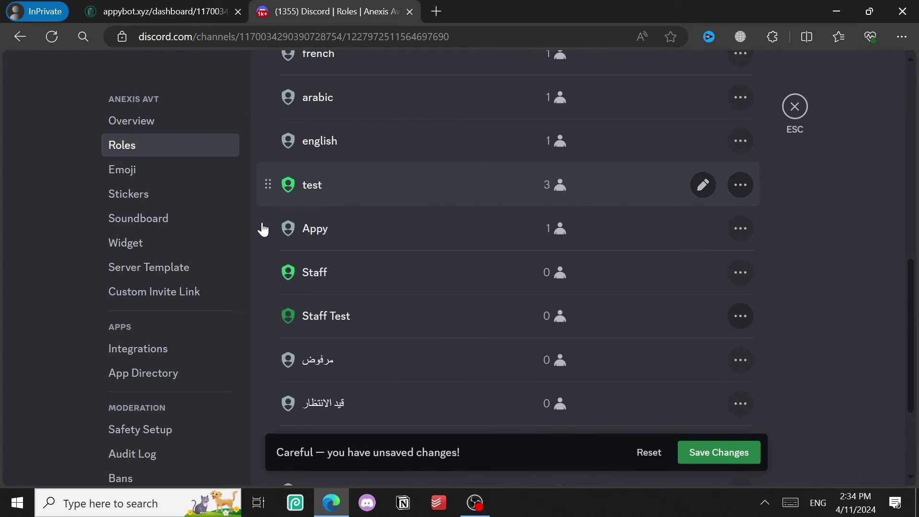
{"action": "left_click_drag", "start_coordinate": [261, 224], "coordinate": [269, 107]}
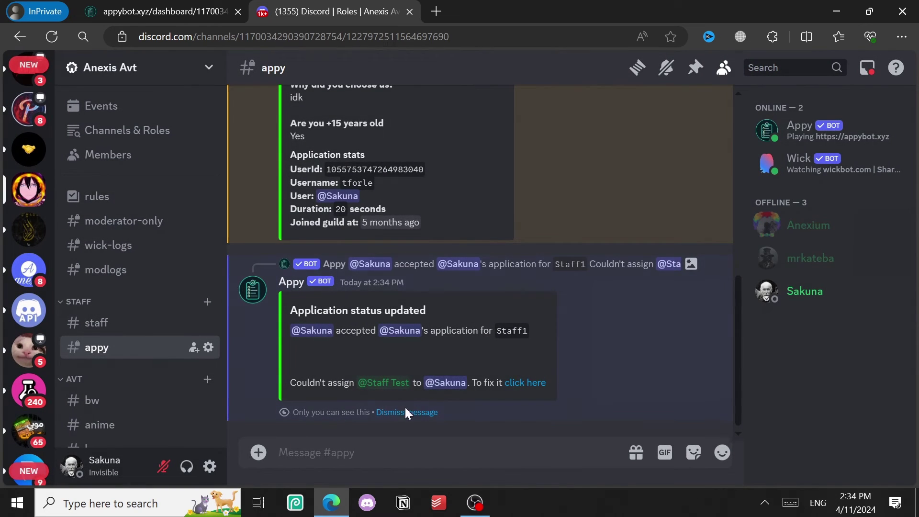
{"action": "left_click", "coordinate": [405, 408]}
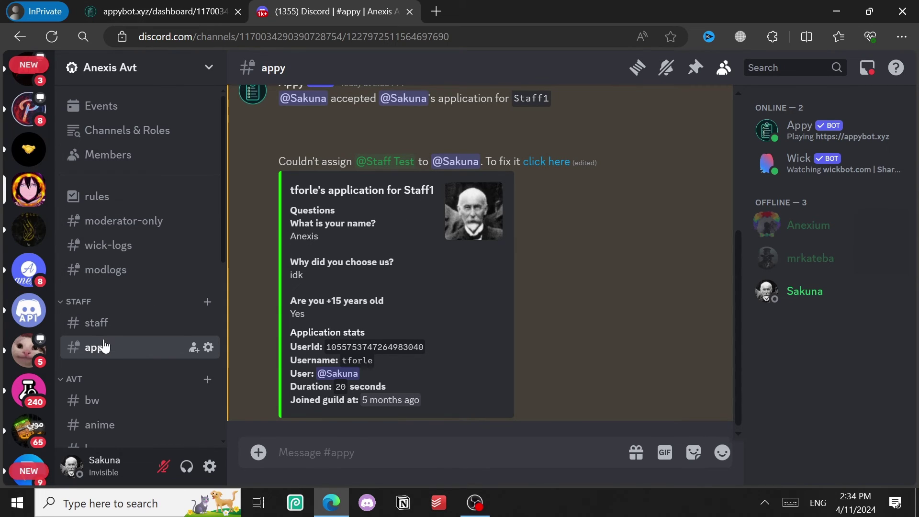
In #staff, deselect and reselect Staff1 to start a new application
{"action": "left_click", "coordinate": [111, 325]}
{"action": "left_click", "coordinate": [404, 413]}
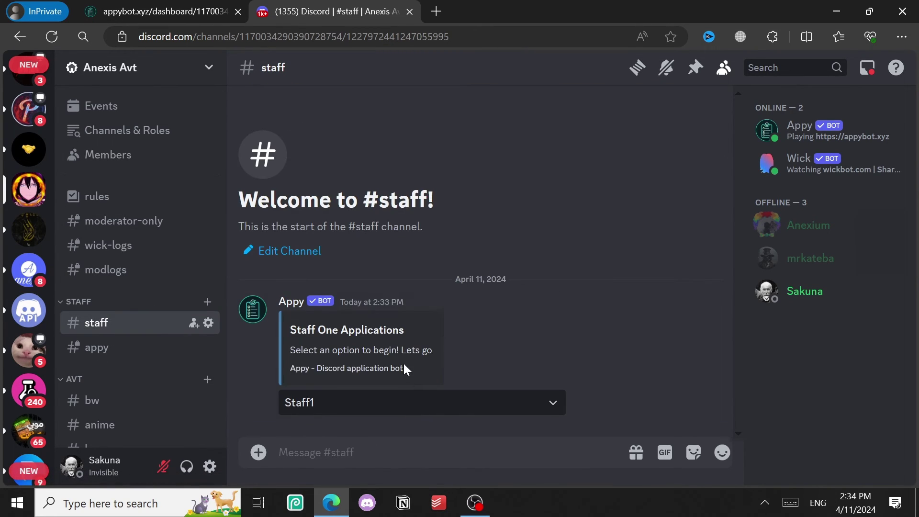
{"action": "left_click", "coordinate": [391, 406]}
{"action": "left_click", "coordinate": [347, 433]}
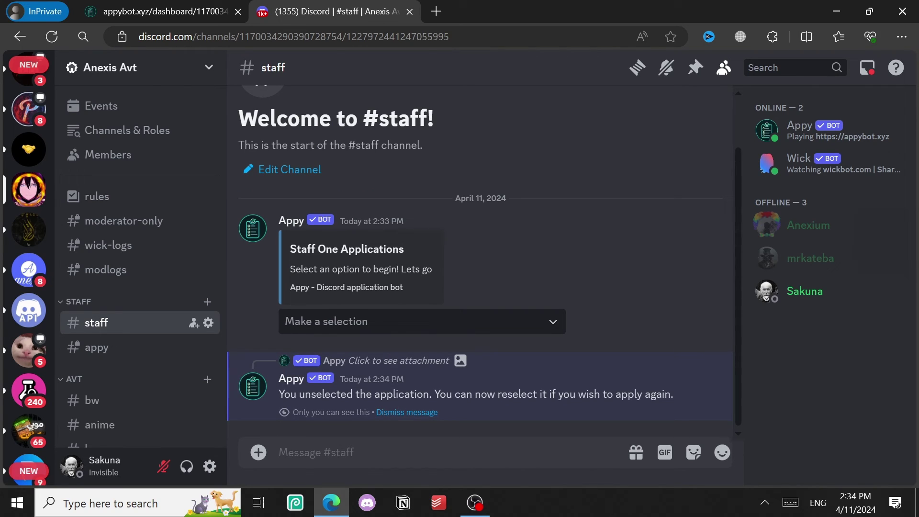
{"action": "left_click", "coordinate": [407, 412]}
{"action": "left_click", "coordinate": [398, 406]}
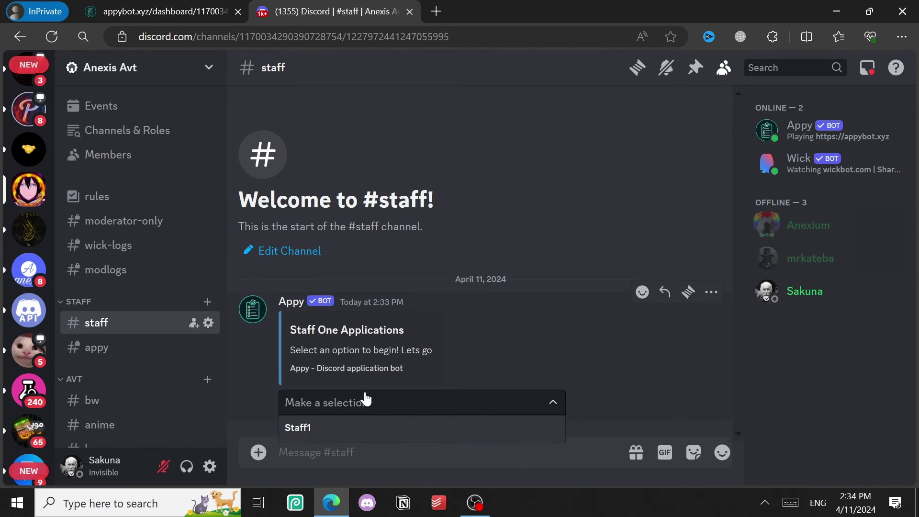
{"action": "left_click", "coordinate": [397, 427]}
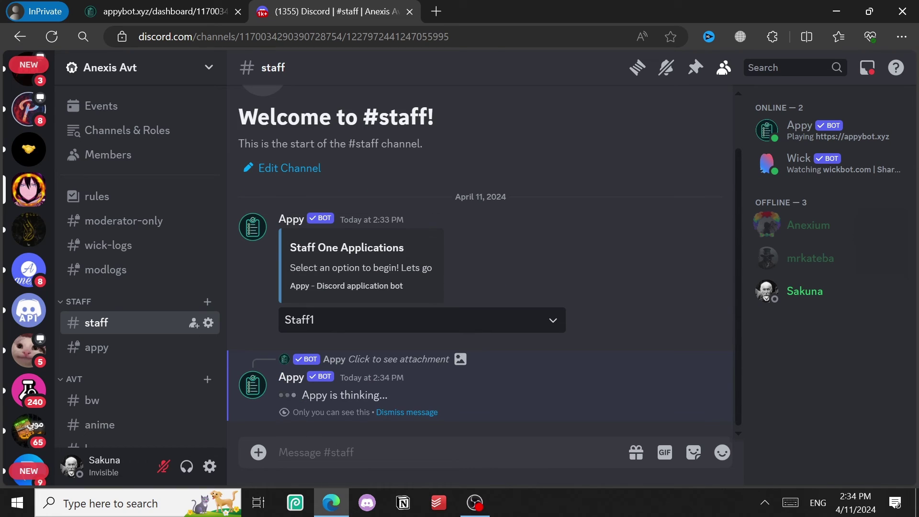
{"action": "scroll", "coordinate": [3, 375], "scroll_direction": "up", "scroll_amount": 10}
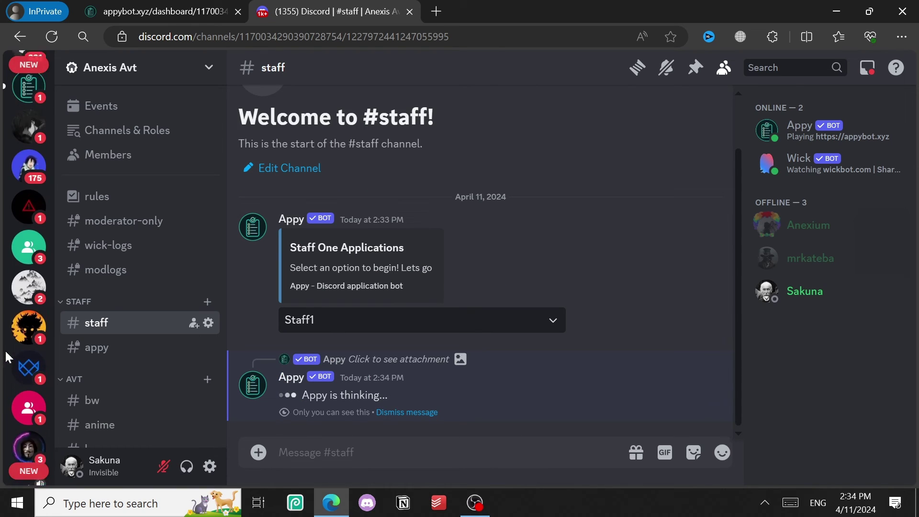
{"action": "left_click", "coordinate": [407, 413]}
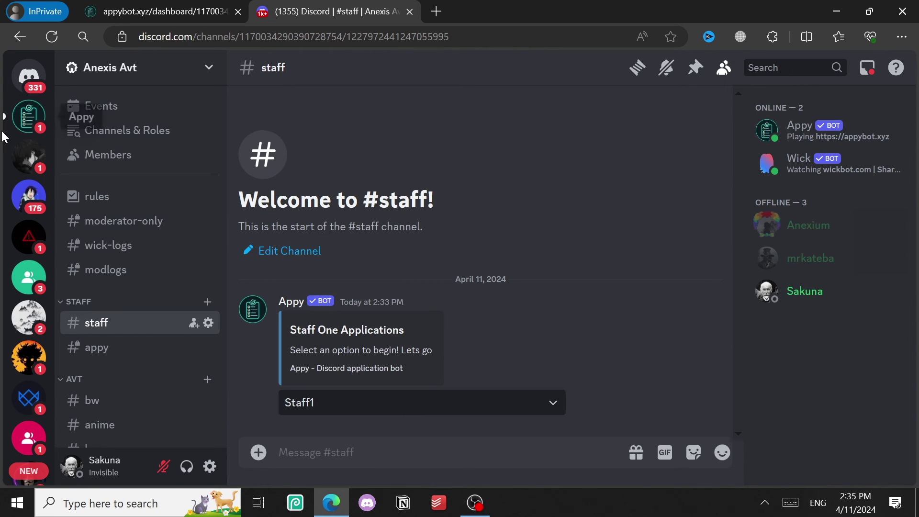
In the Appy DM, begin applying and answer with a name, 41, and 'no' for age
{"action": "left_click", "coordinate": [23, 129]}
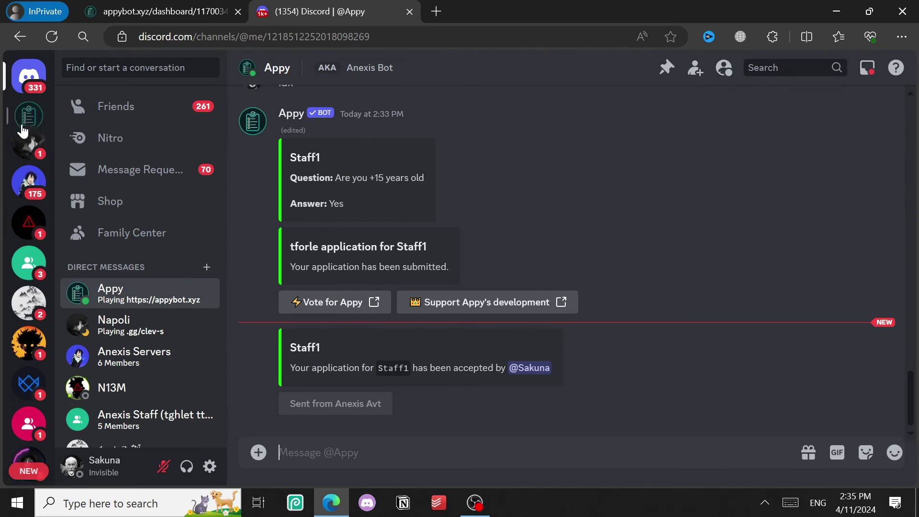
{"action": "left_click", "coordinate": [347, 408]}
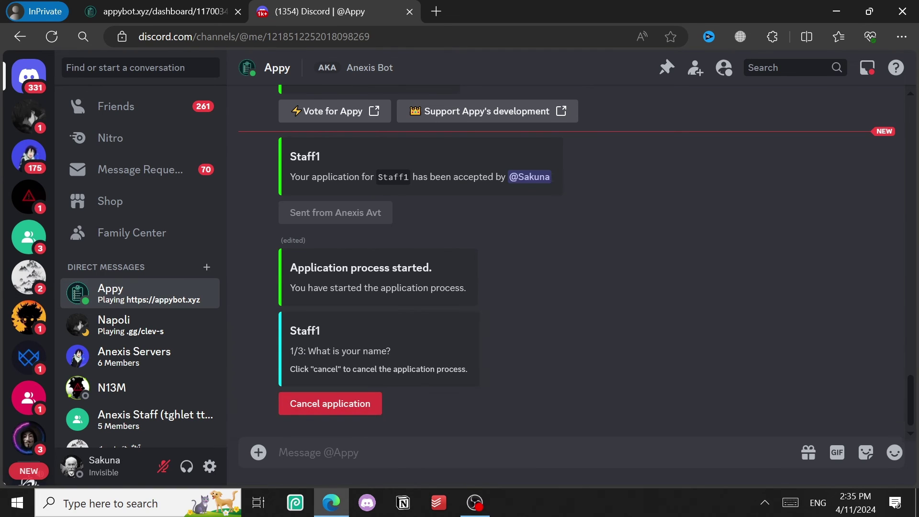
{"action": "type", "text": "Anexis"}
{"action": "key", "text": "Return"}
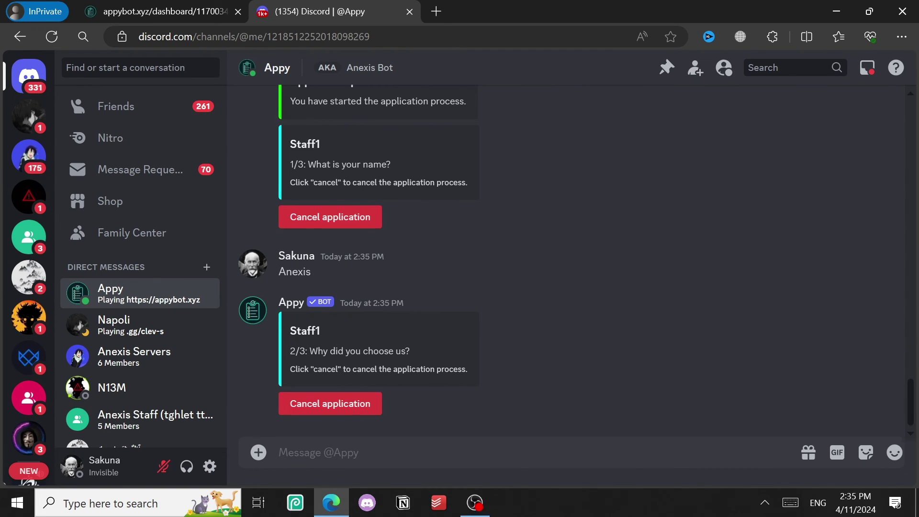
{"action": "type", "text": "41"}
{"action": "key", "text": "Return"}
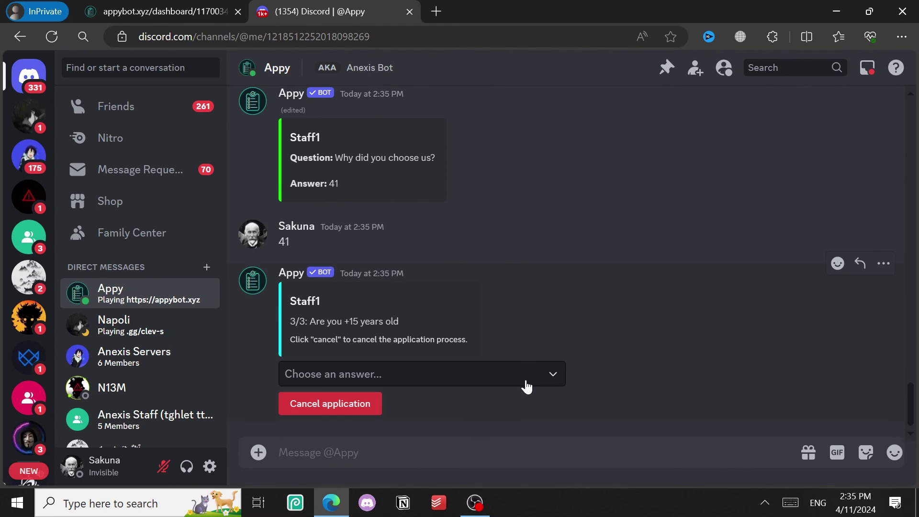
{"action": "left_click", "coordinate": [527, 387]}
{"action": "left_click", "coordinate": [445, 430]}
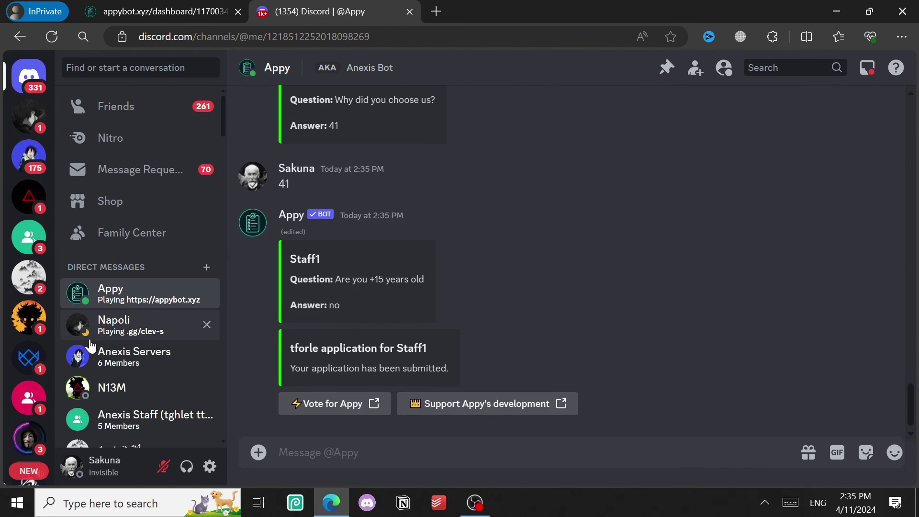
{"action": "scroll", "coordinate": [29, 318], "scroll_direction": "down", "scroll_amount": 10}
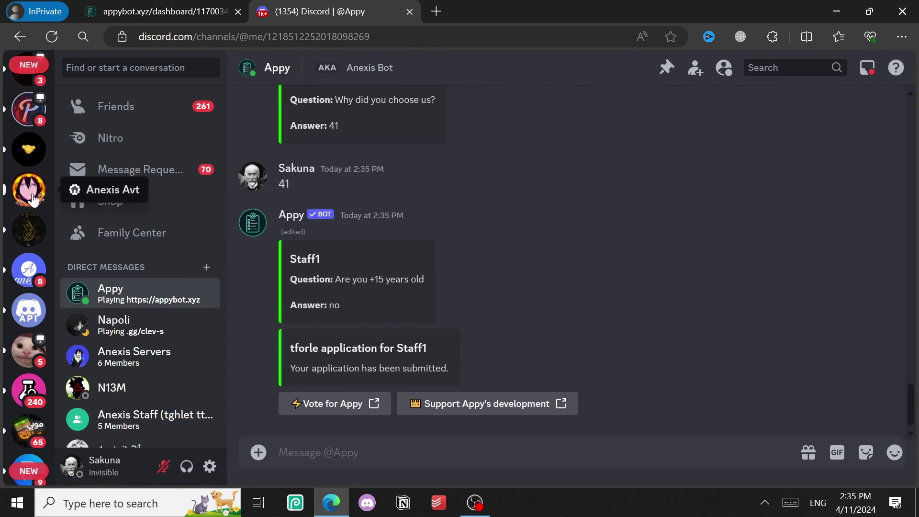
Accept the application in #appy with reason 'Deserve it G' and view the applicant's roles
{"action": "left_click", "coordinate": [34, 200]}
{"action": "left_click", "coordinate": [133, 345]}
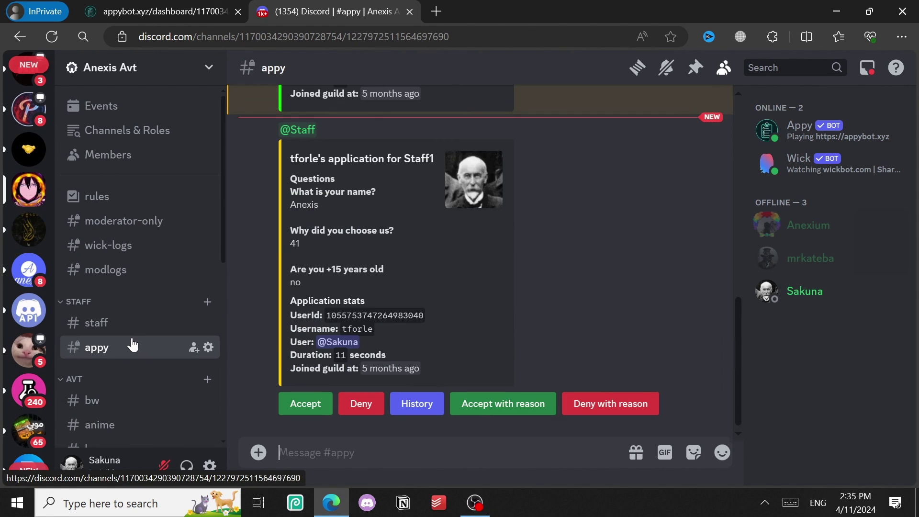
{"action": "left_click", "coordinate": [514, 414]}
{"action": "type", "text": "D"}
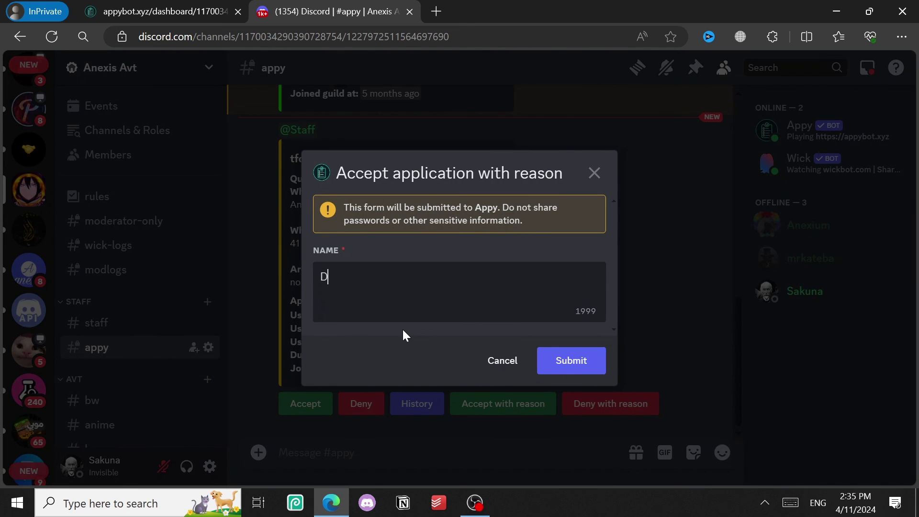
{"action": "type", "text": "eserve it G"}
{"action": "left_click", "coordinate": [572, 360]}
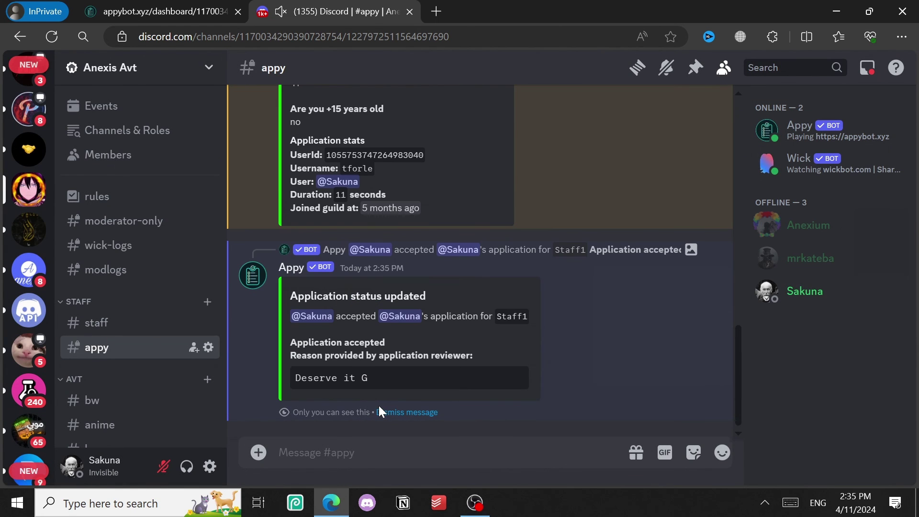
{"action": "scroll", "coordinate": [433, 342], "scroll_direction": "up", "scroll_amount": 2}
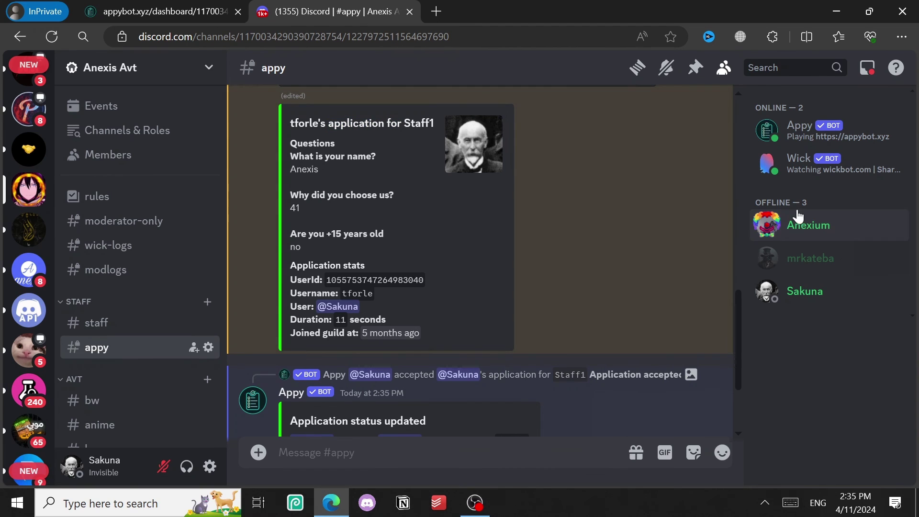
{"action": "left_click", "coordinate": [853, 291]}
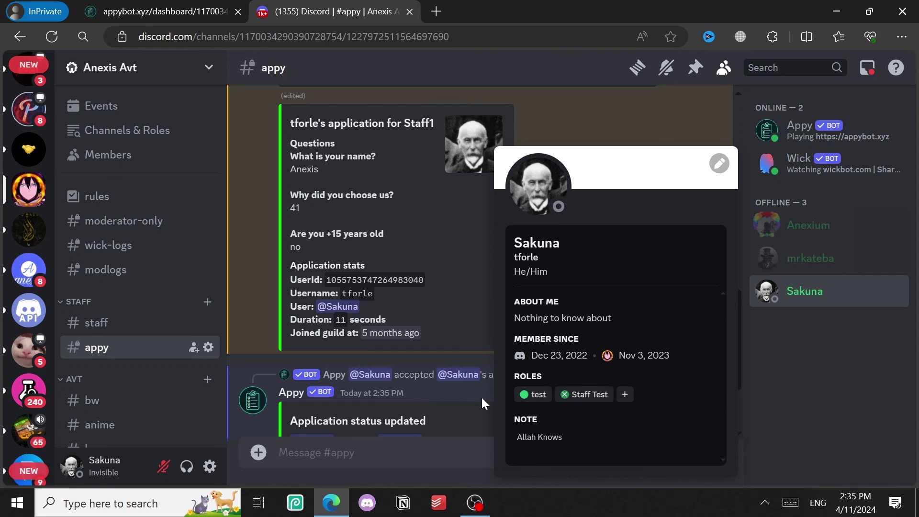